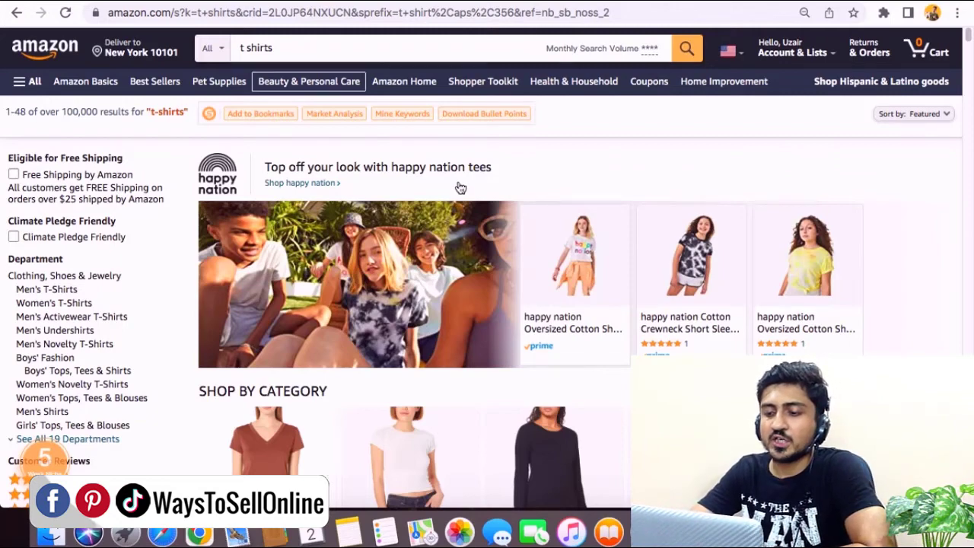
# Step: Browse the t-shirts search results and open the Fruit of the Loom Men's Eversoft Cotton Stay Tucked Crew T-Shirt listing
pyautogui.scroll(-15, 503, 221)
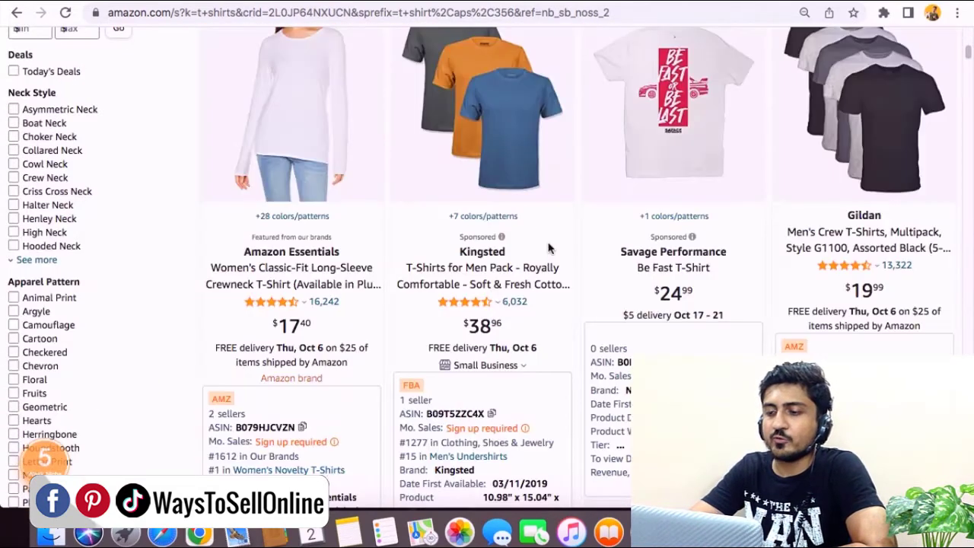
pyautogui.scroll(-10, 550, 248)
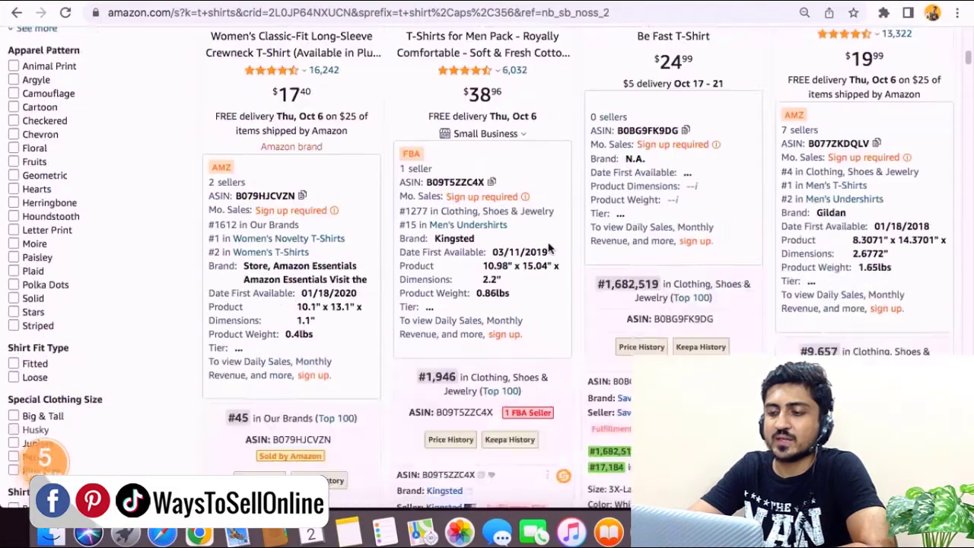
pyautogui.scroll(-6, 550, 248)
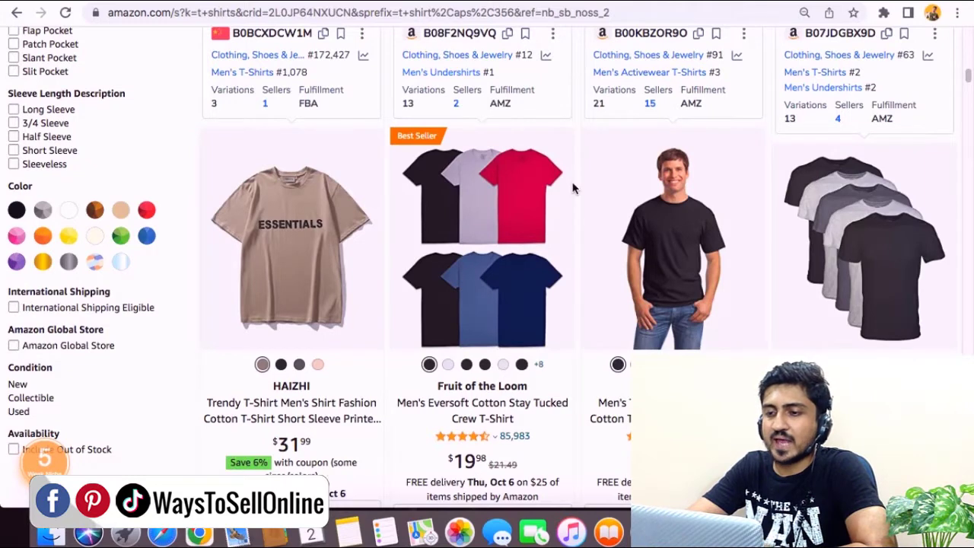
pyautogui.click(464, 52)
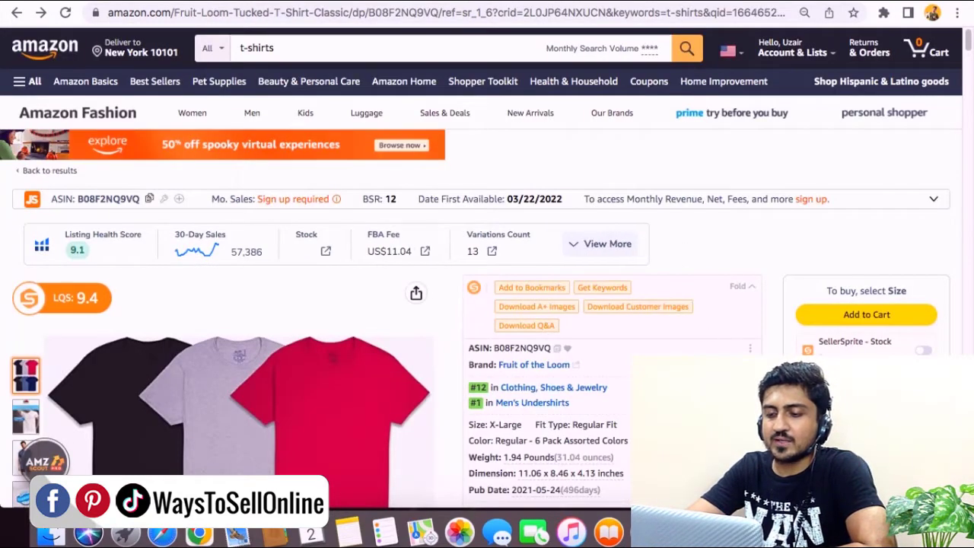
# Step: Examine the listing's color variations and the list of available sizes
pyautogui.scroll(-5, 487, 274)
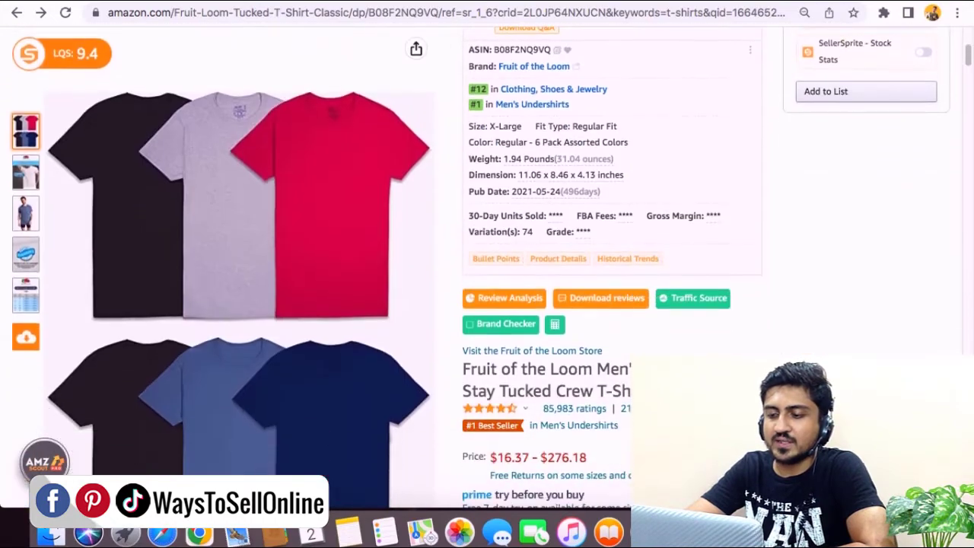
pyautogui.scroll(-7, 487, 274)
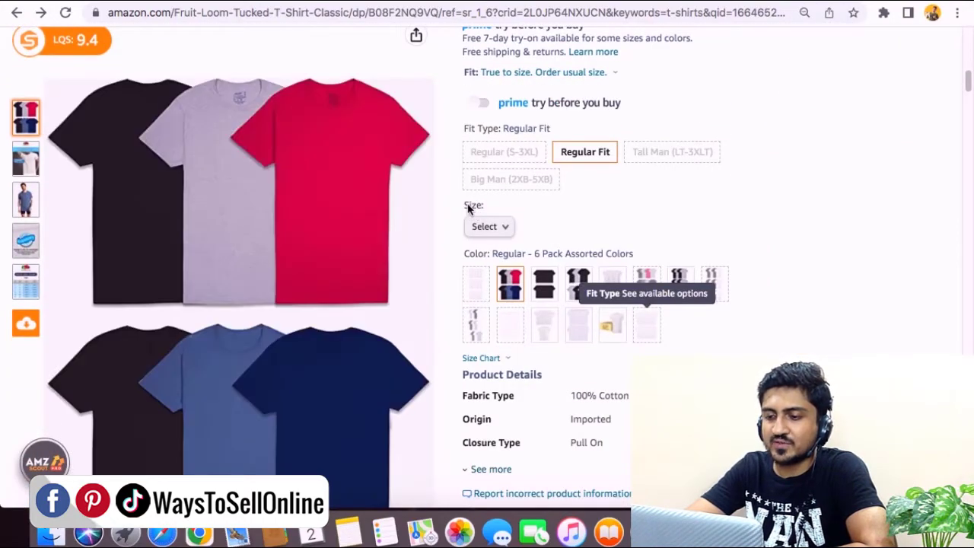
pyautogui.moveTo(466, 254); pyautogui.dragTo(507, 233)
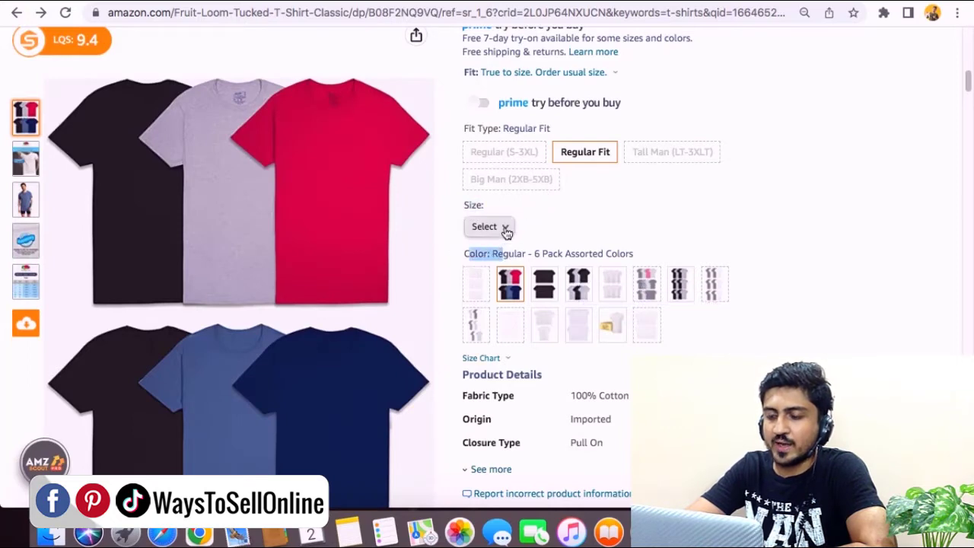
pyautogui.click(507, 233)
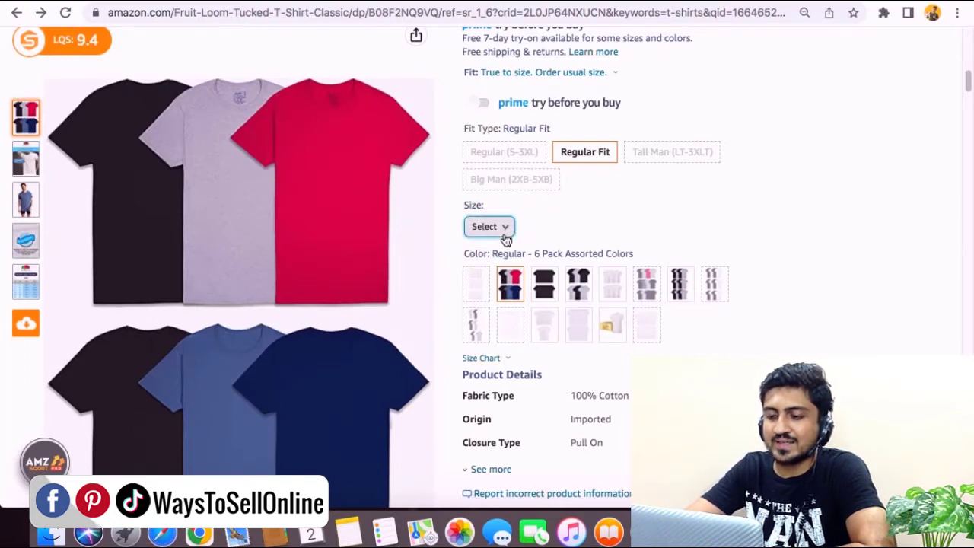
pyautogui.click(506, 233)
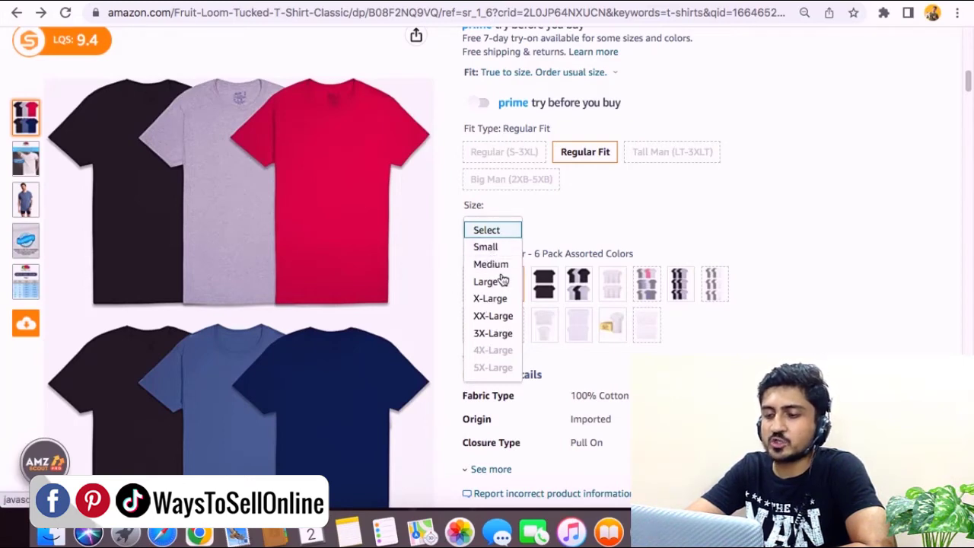
pyautogui.click(646, 225)
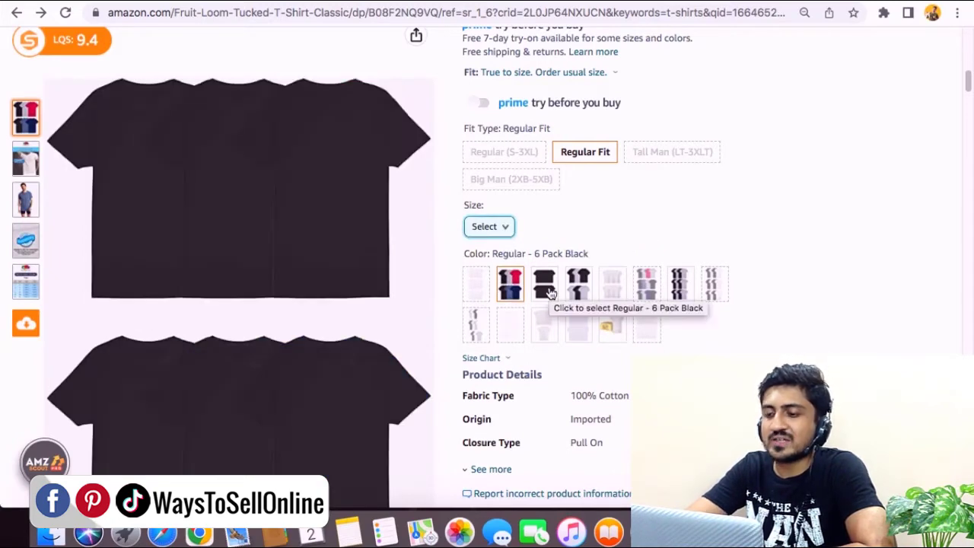
# Step: Choose the Regular - 6 Pack Black variation in size Medium, and switch the color to Regular - 6 Pack Assorted Colors
pyautogui.click(546, 288)
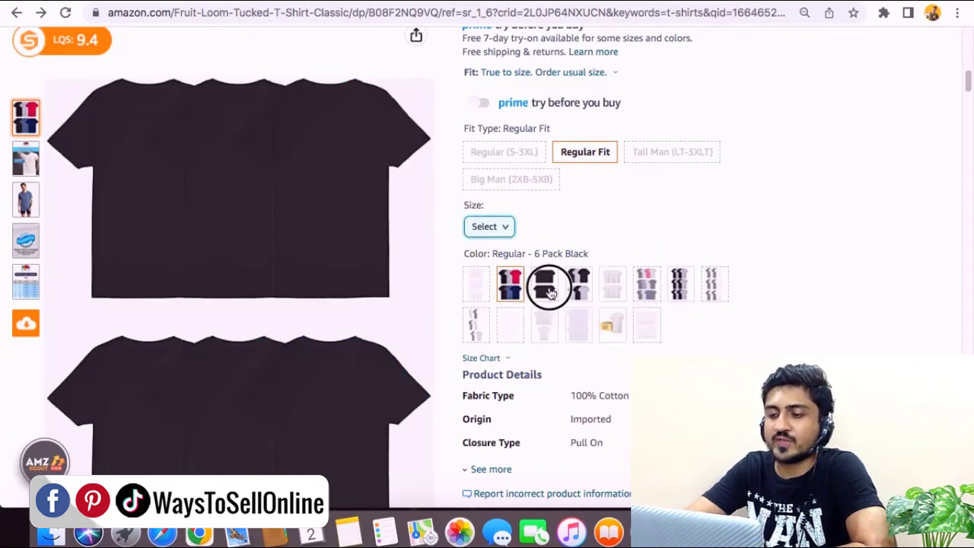
pyautogui.click(501, 229)
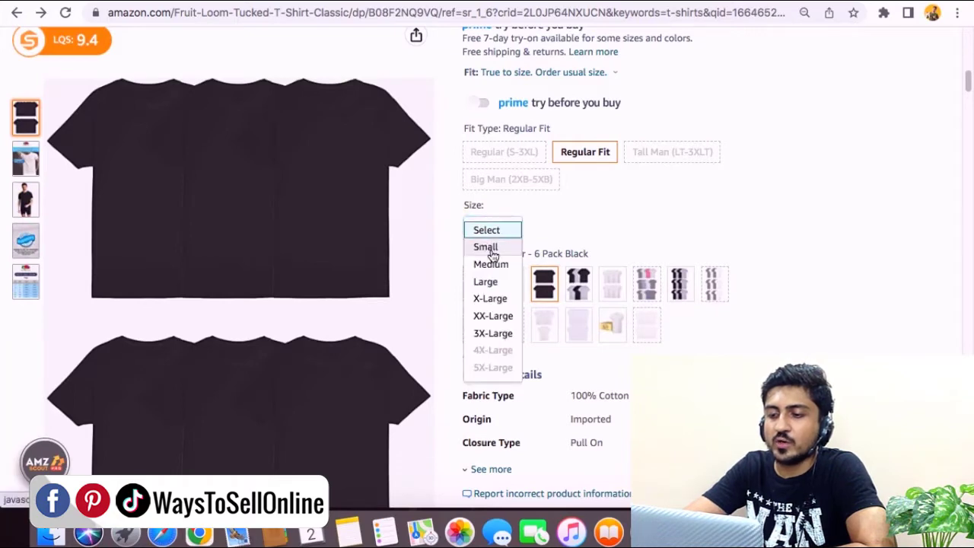
pyautogui.click(494, 269)
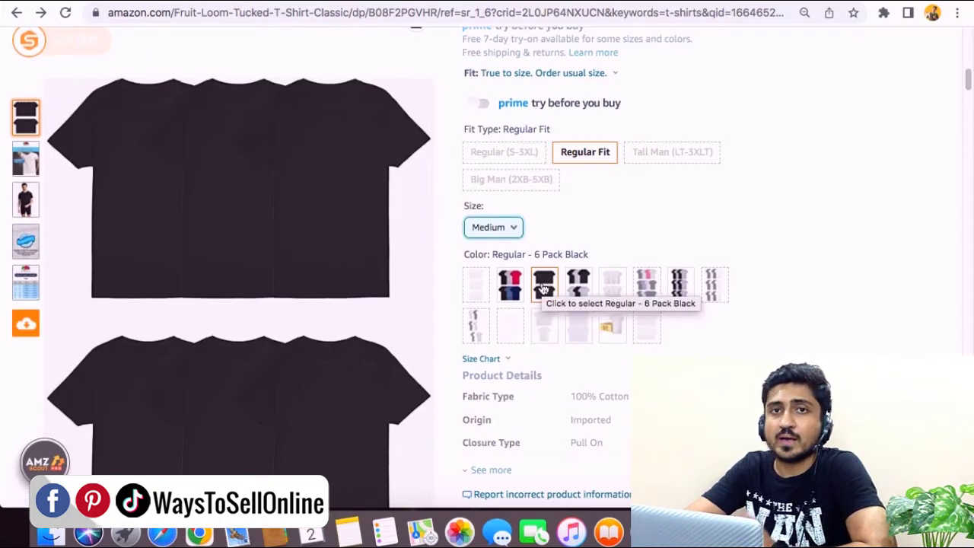
pyautogui.scroll(-1, 543, 288)
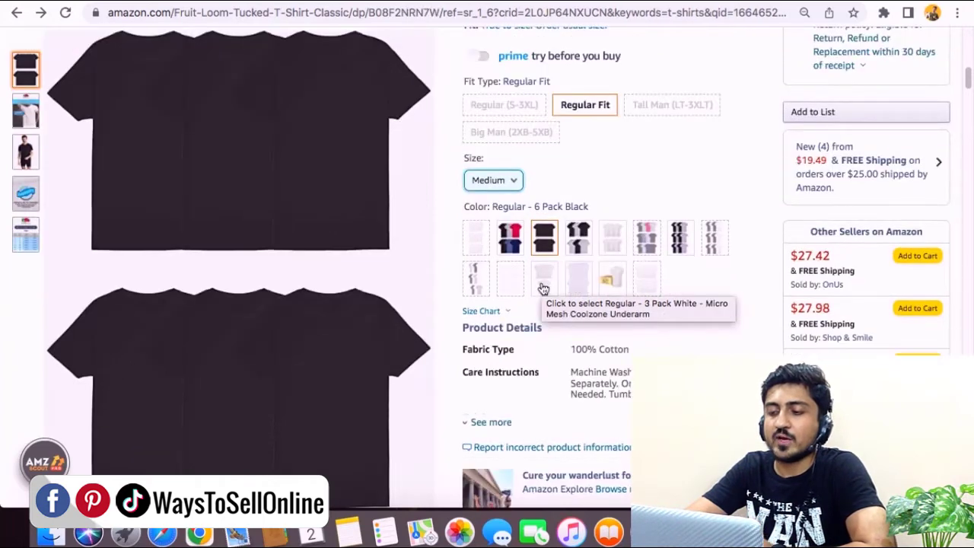
pyautogui.click(513, 242)
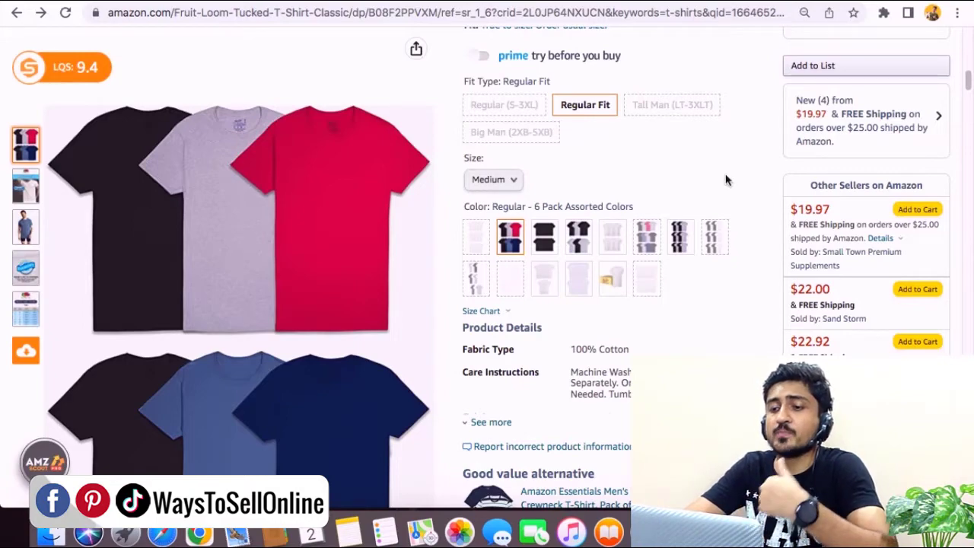
# Step: Find the Best Sellers Rank in the product details and open the Men's Undershirts best sellers category
pyautogui.scroll(-20, 693, 298)
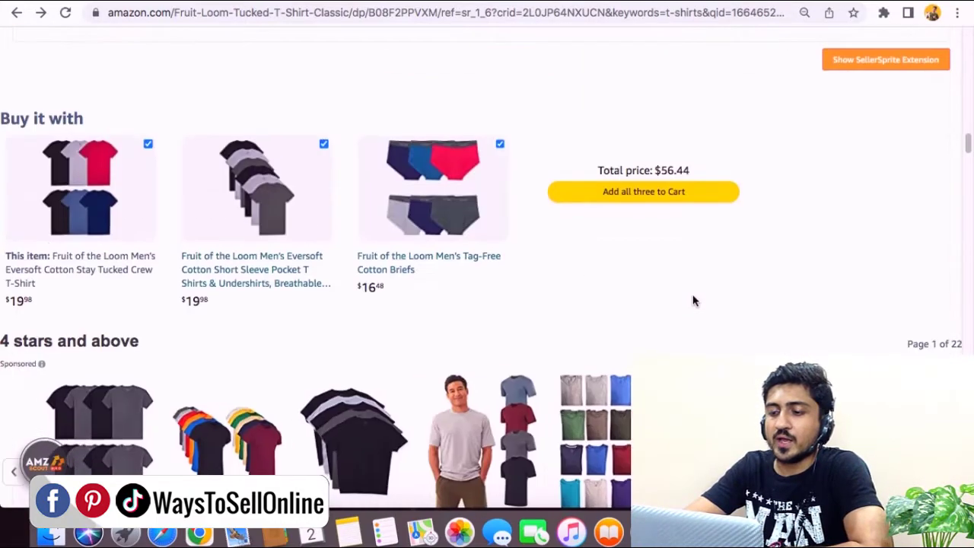
pyautogui.scroll(-15, 693, 300)
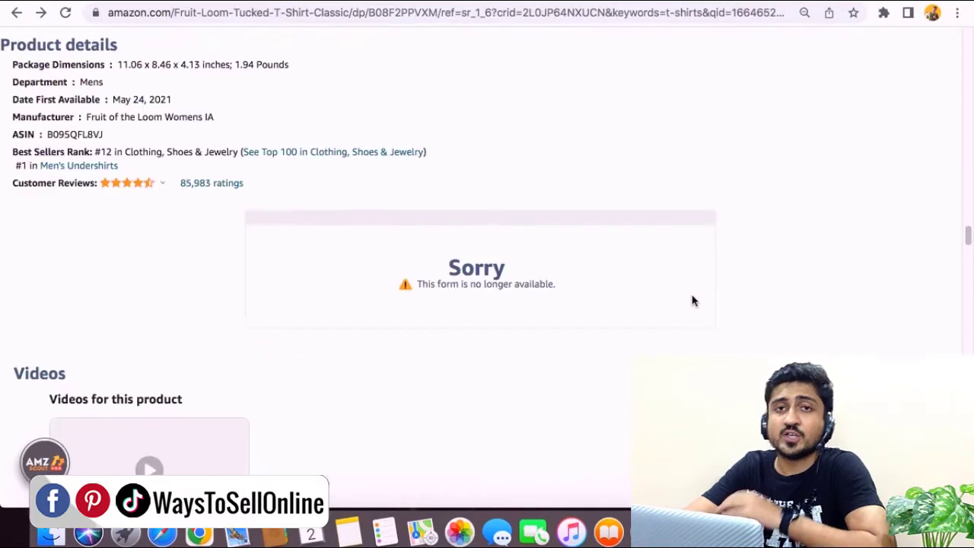
pyautogui.scroll(3, 65, 178)
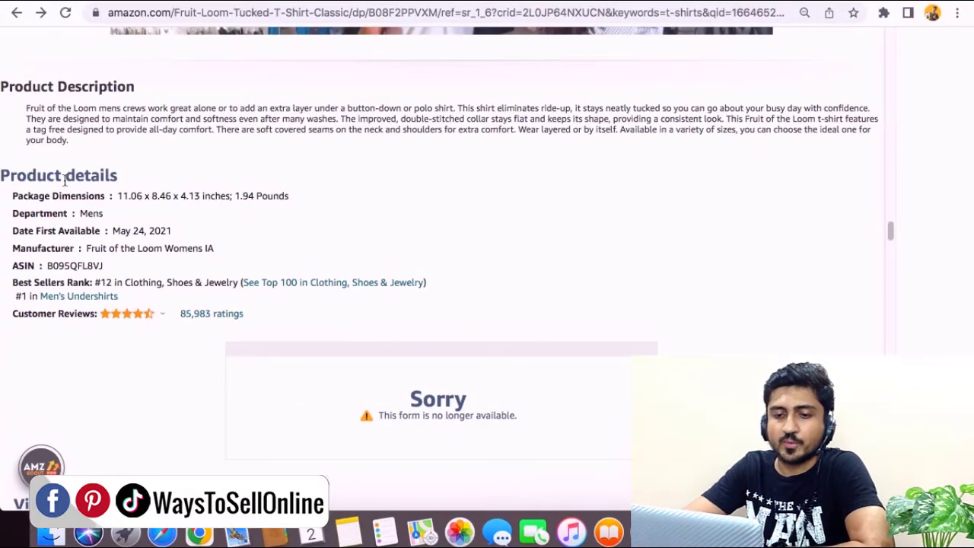
pyautogui.click(122, 169)
pyautogui.moveTo(122, 169); pyautogui.dragTo(53, 167)
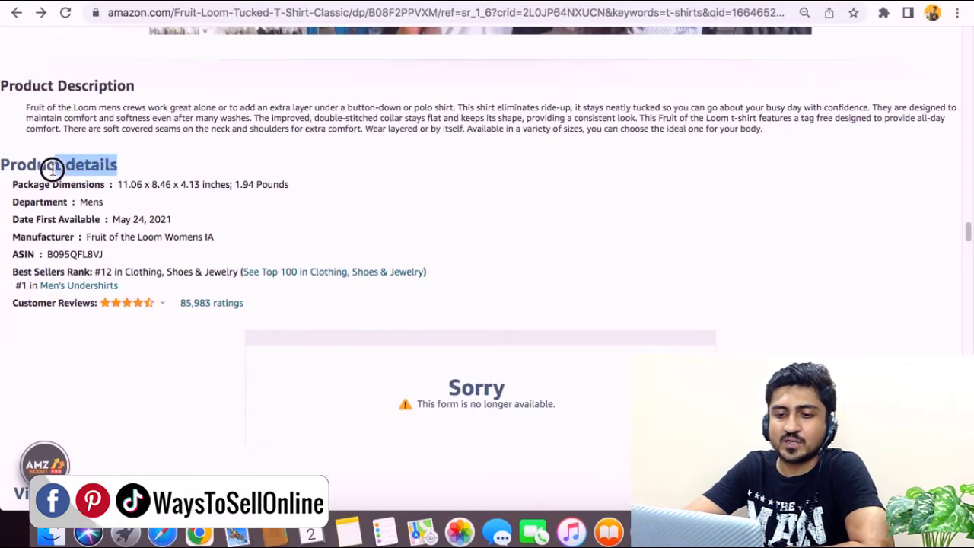
pyautogui.moveTo(14, 272); pyautogui.dragTo(242, 271)
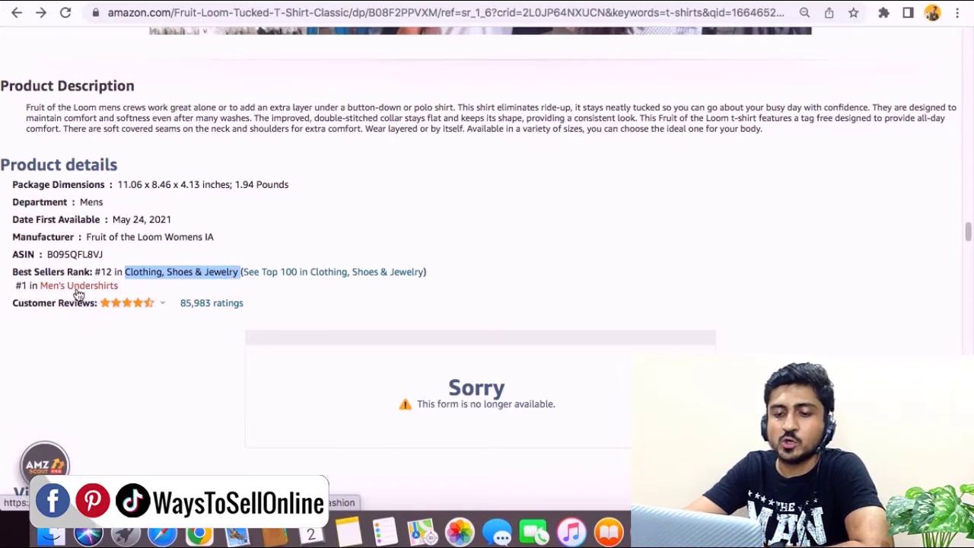
pyautogui.click(78, 288)
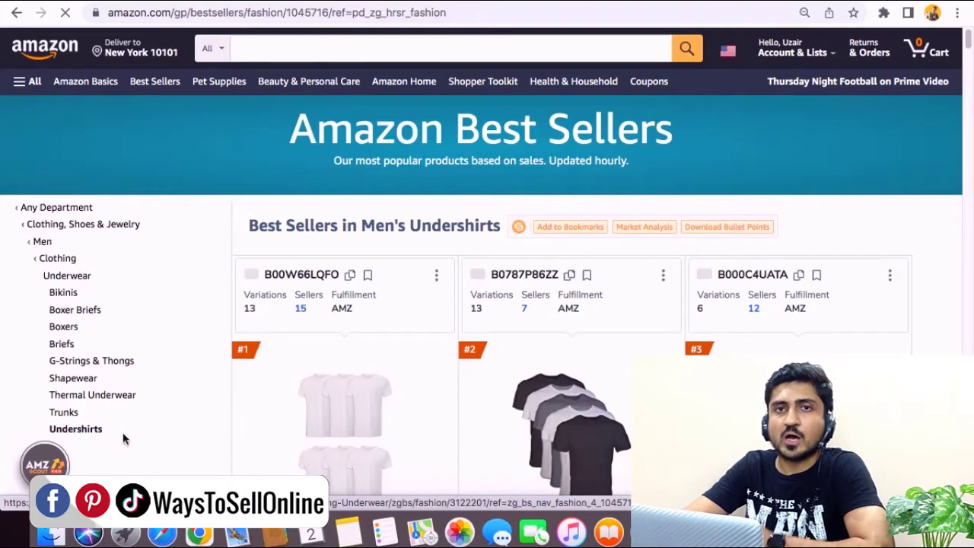
pyautogui.click(76, 429)
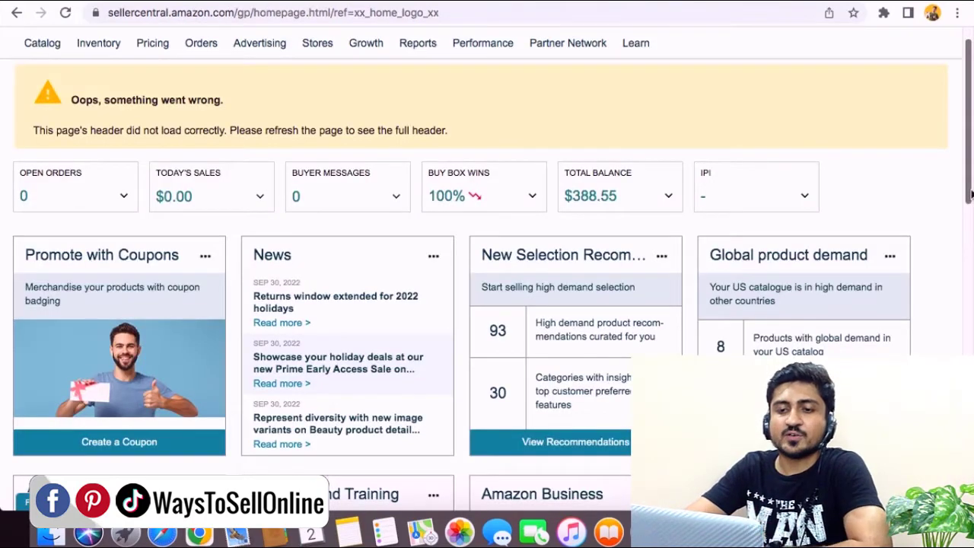
# Step: In Seller Central, go to Add Products via Upload and open the Amazon.com product template generator through Update product details
pyautogui.moveTo(53, 58)
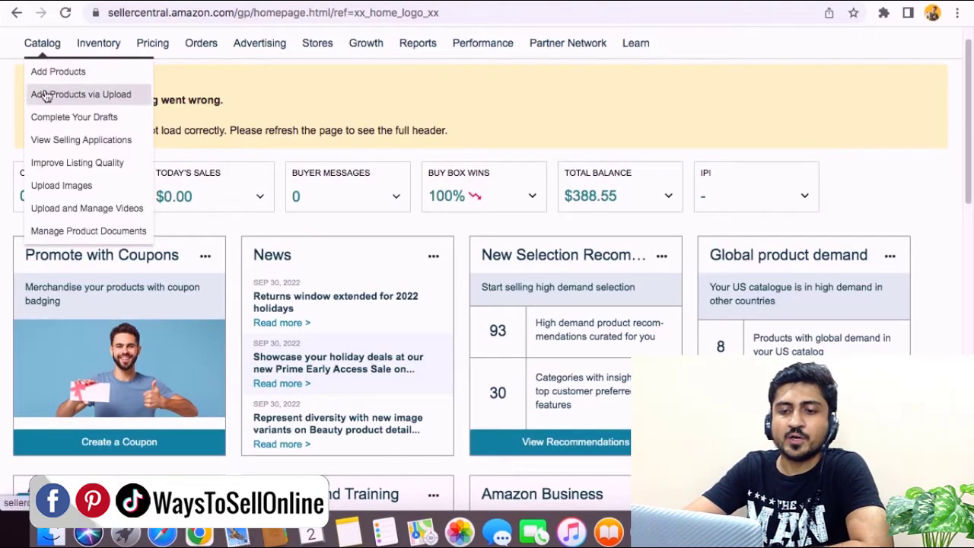
pyautogui.click(91, 101)
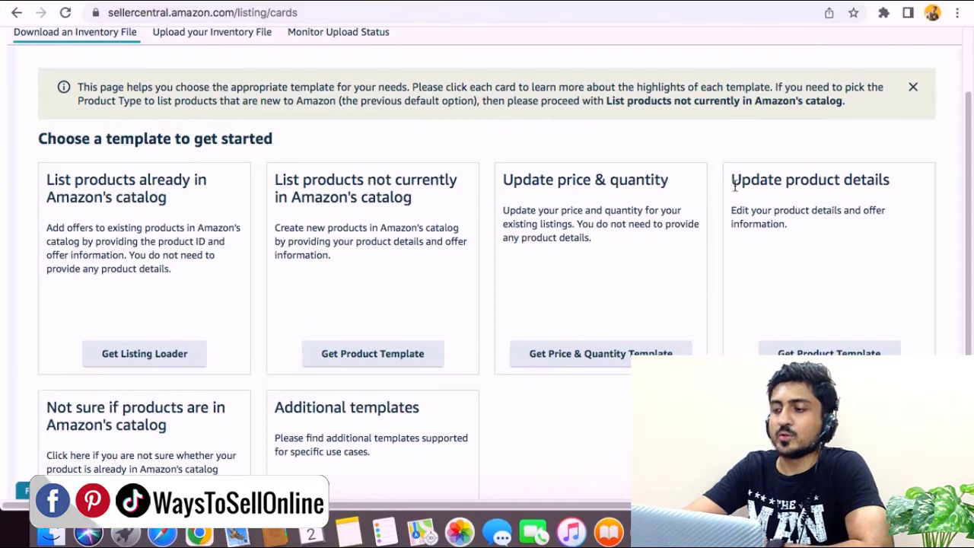
pyautogui.moveTo(730, 183); pyautogui.dragTo(902, 184)
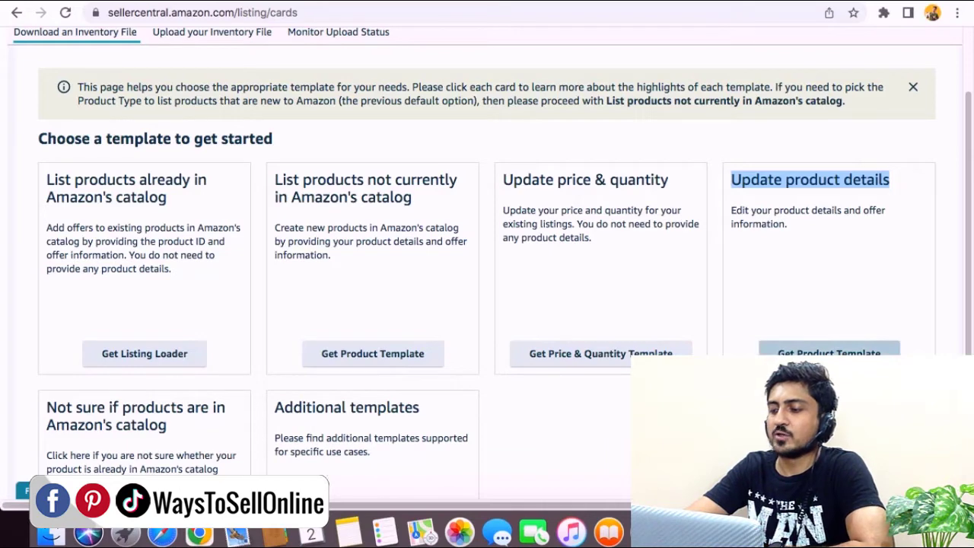
pyautogui.click(829, 350)
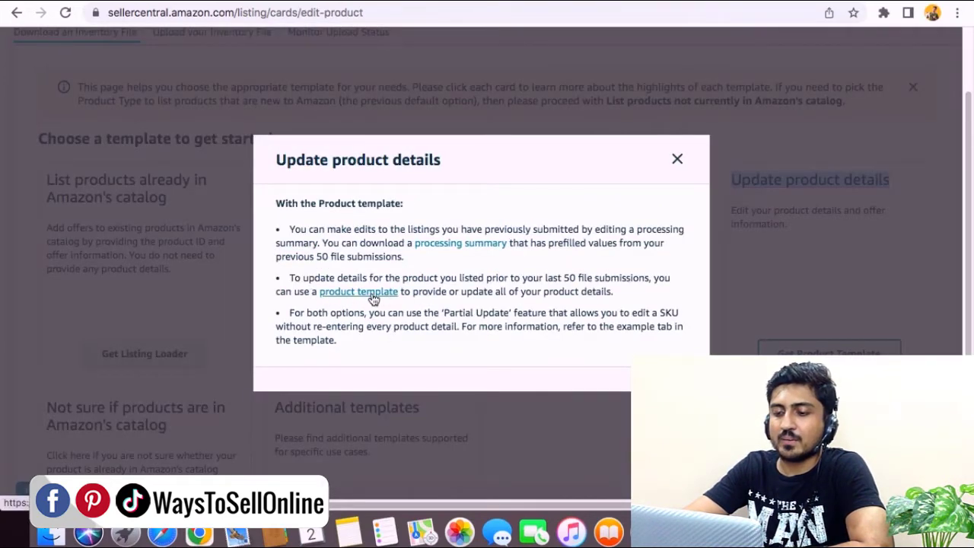
pyautogui.click(375, 296)
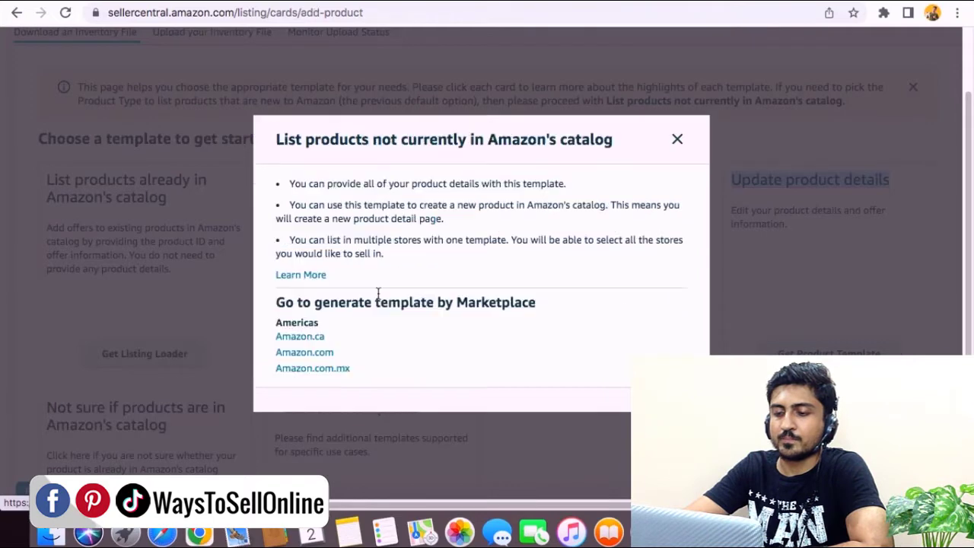
pyautogui.click(314, 354)
# Step: Locate the Product Classifier and compare it with the Men's Undershirts category path on the Amazon Best Sellers page
pyautogui.scroll(-5, 590, 330)
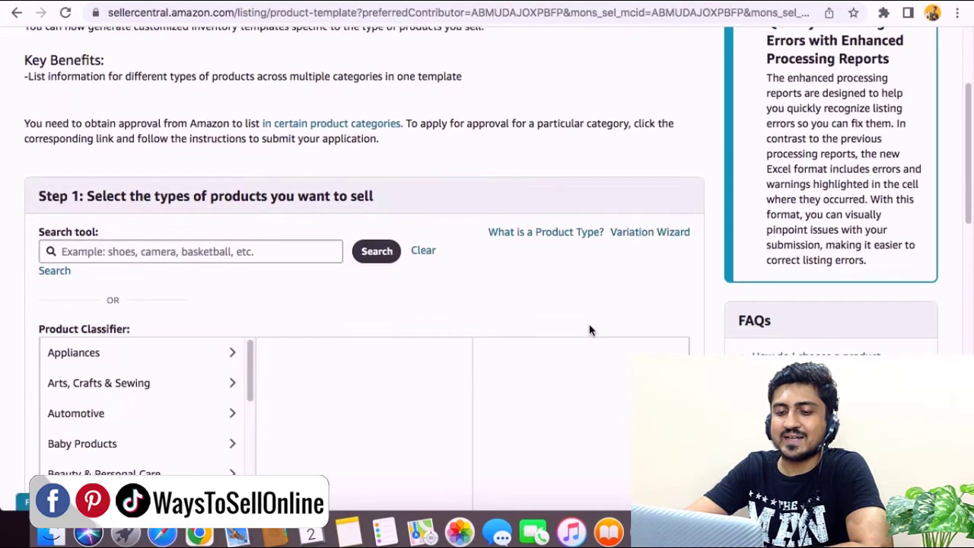
pyautogui.scroll(-3, 507, 322)
pyautogui.scroll(1, 369, 160)
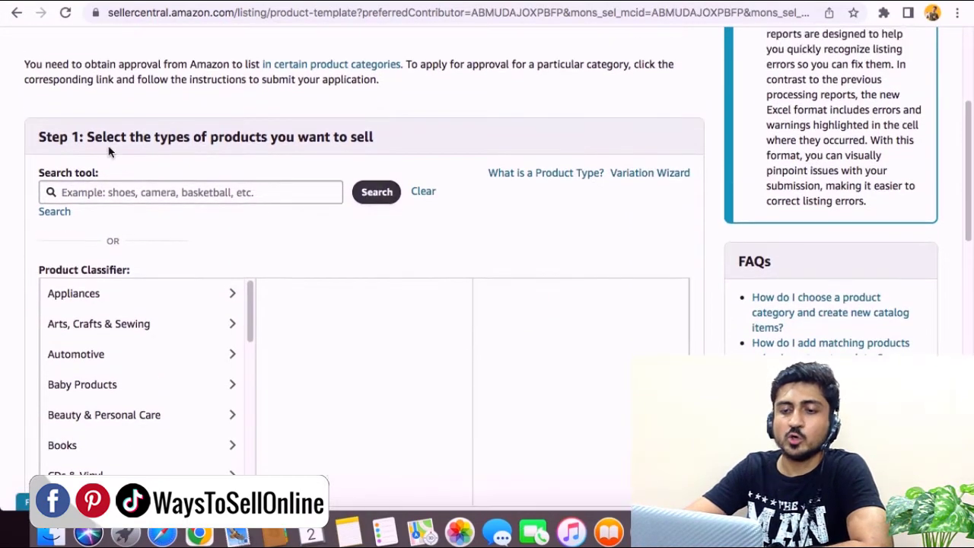
pyautogui.scroll(-3, 219, 229)
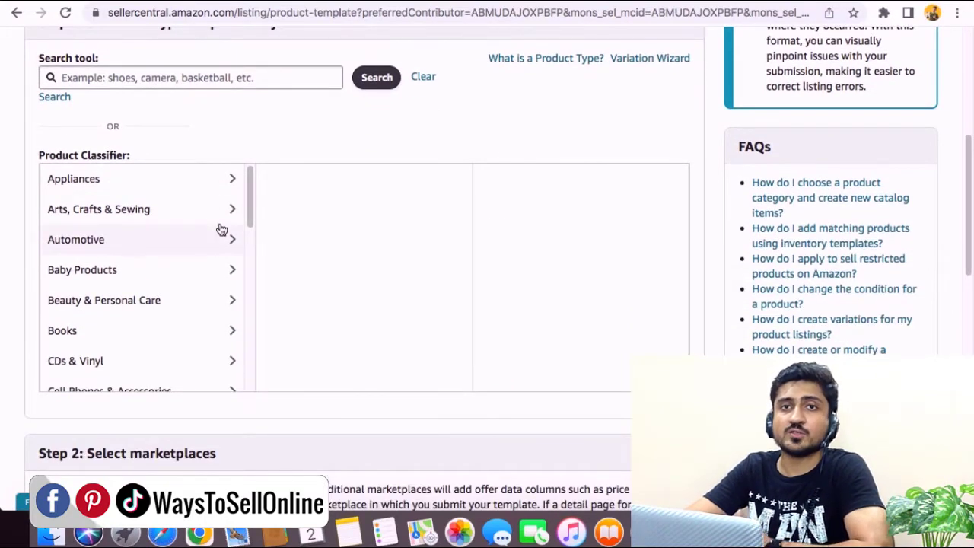
pyautogui.click(602, 4)
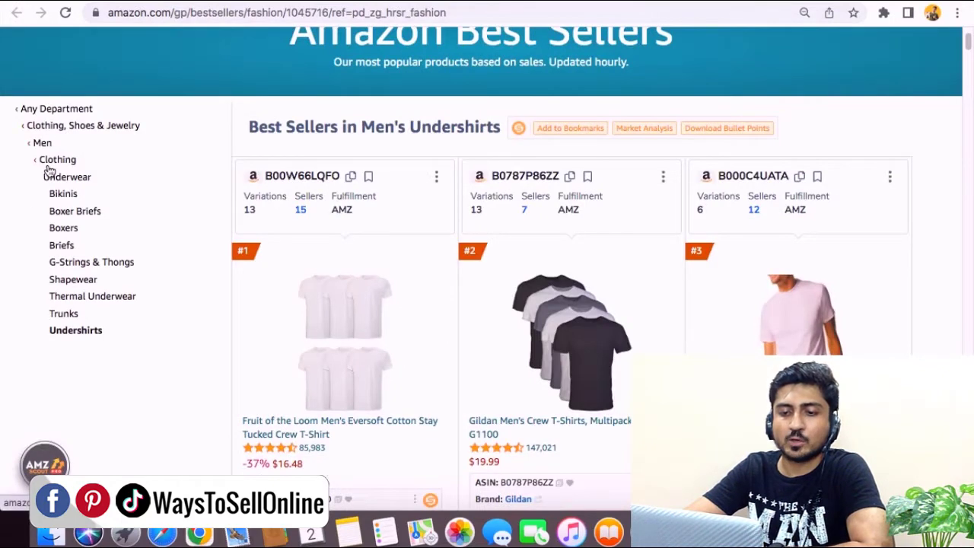
pyautogui.click(688, 6)
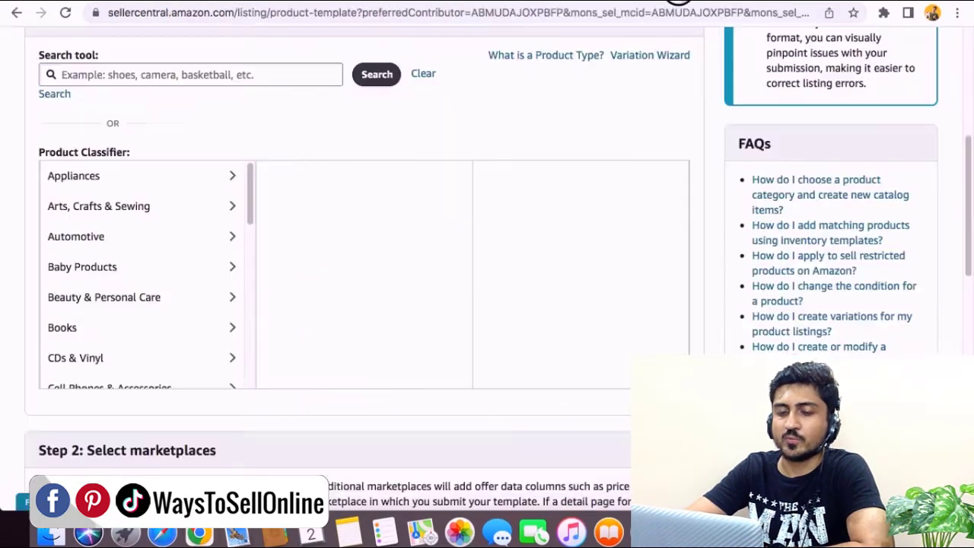
# Step: In the Product Classifier, select Undershirts under Clothing, Shoes & Jewelry > Men > Clothing > Underwear
pyautogui.scroll(-3, 114, 307)
pyautogui.click(101, 295)
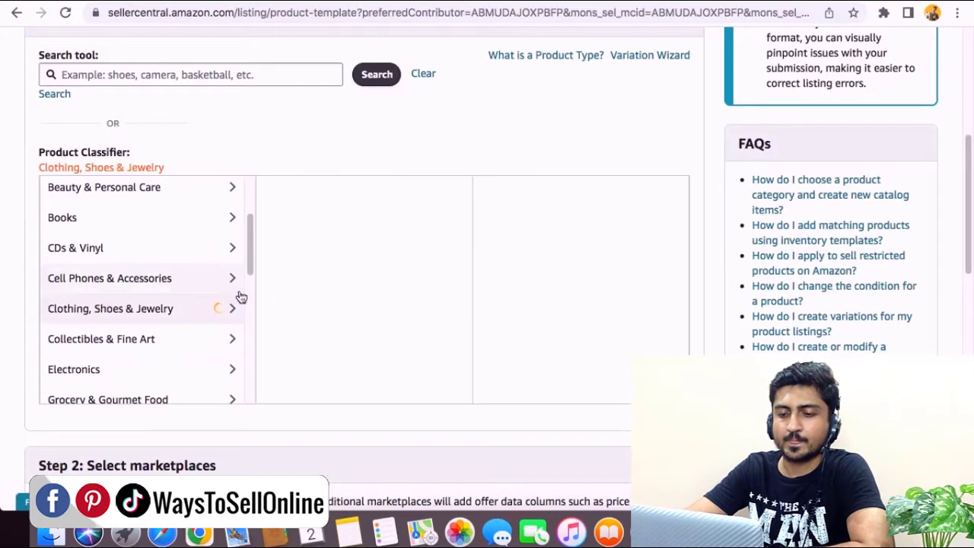
pyautogui.click(307, 348)
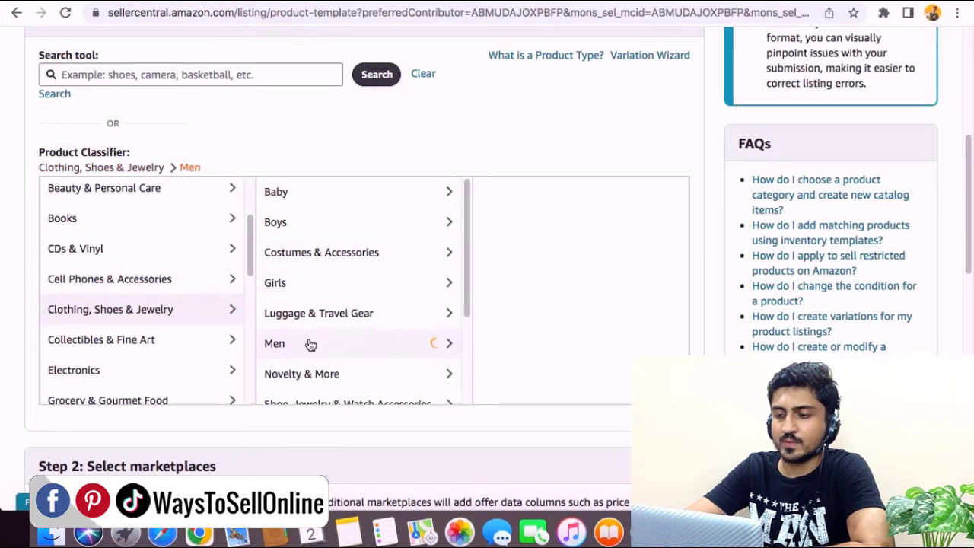
pyautogui.click(522, 228)
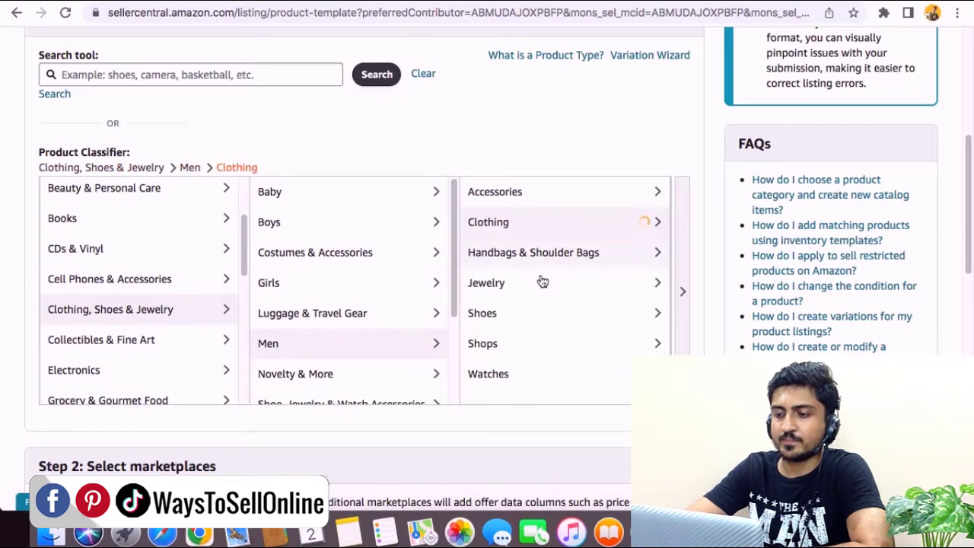
pyautogui.scroll(-5, 609, 320)
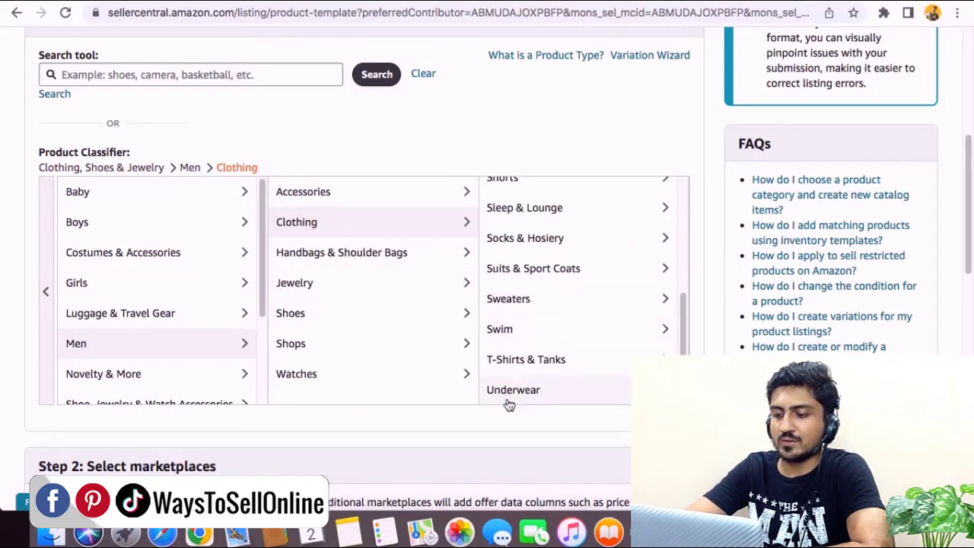
pyautogui.click(535, 394)
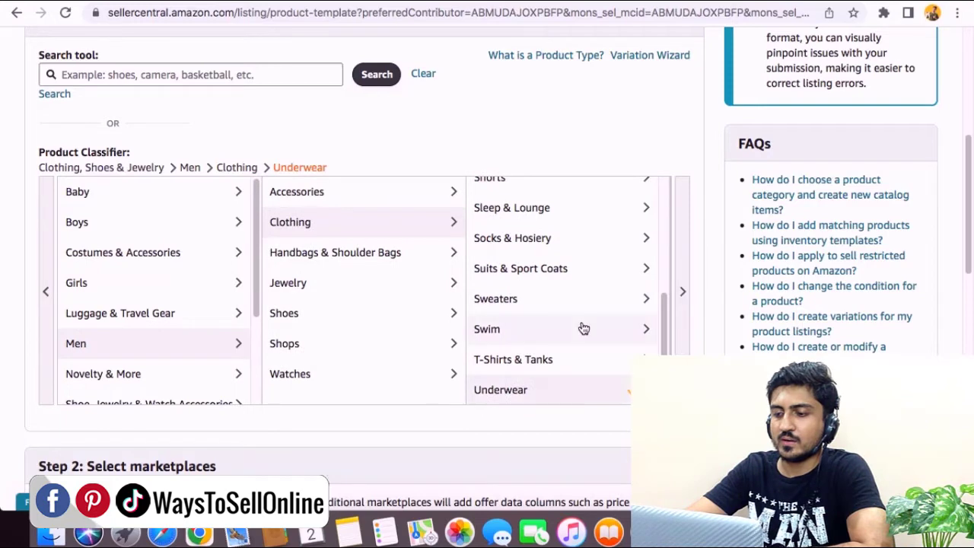
pyautogui.click(681, 309)
pyautogui.scroll(-4, 602, 335)
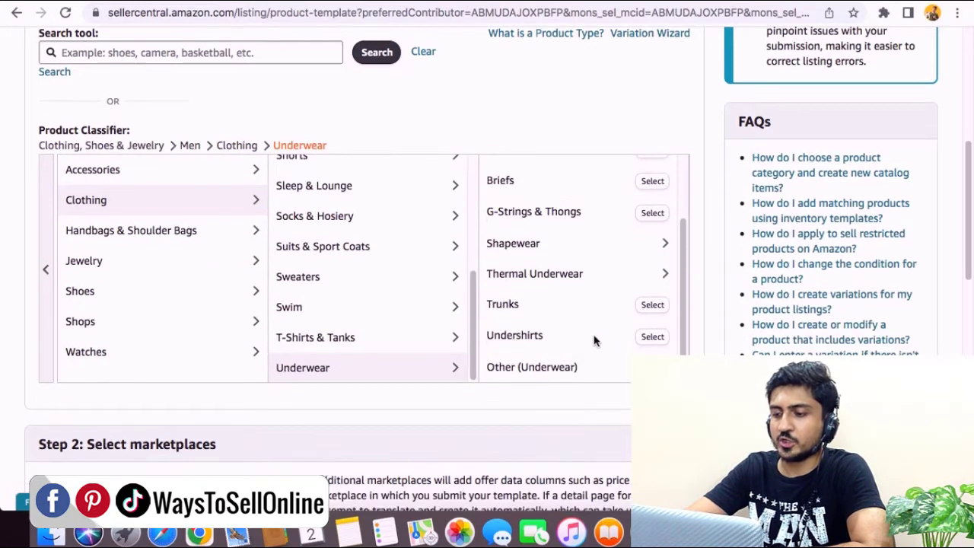
pyautogui.click(653, 337)
pyautogui.scroll(-3, 653, 345)
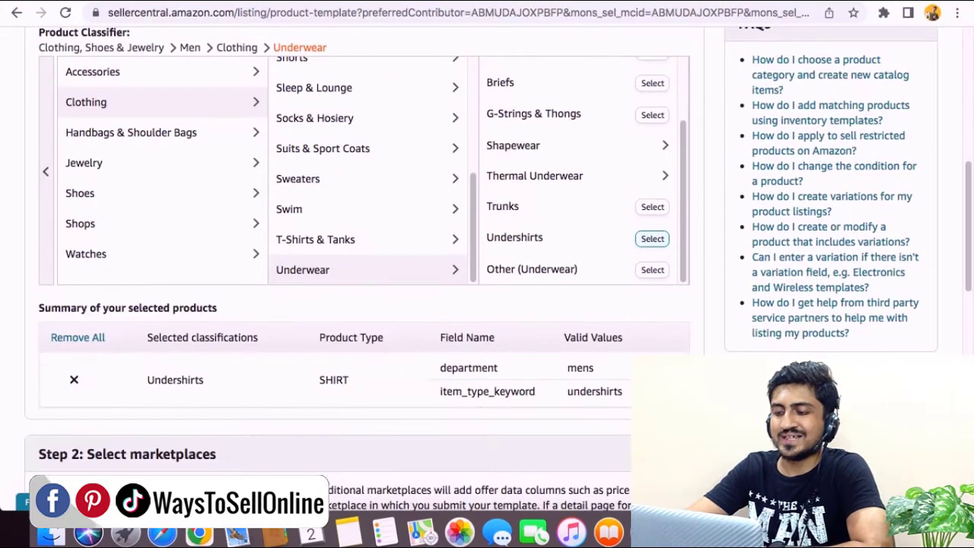
# Step: Keep Amazon.com as the only marketplace and generate the inventory template in Advanced mode with English instructions
pyautogui.scroll(-8, 652, 239)
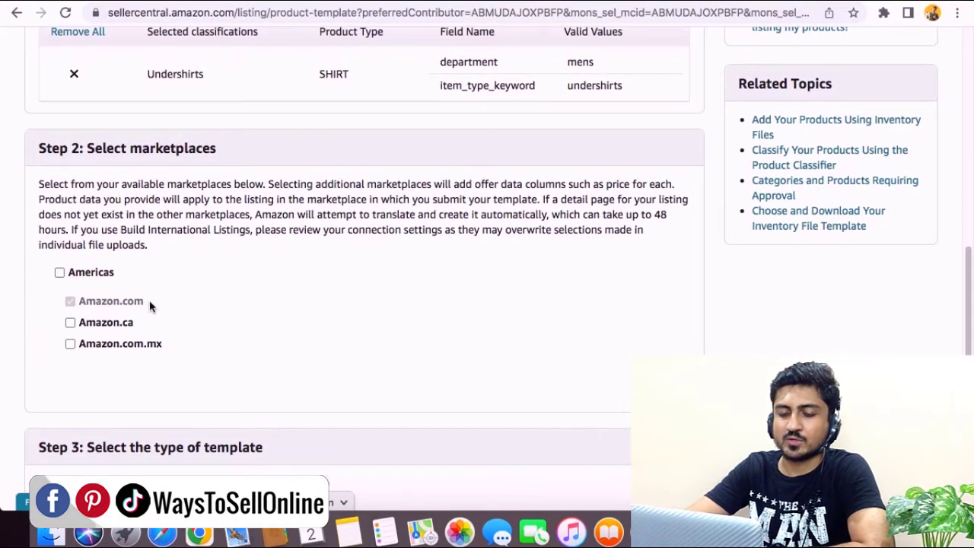
pyautogui.doubleClick(120, 302)
pyautogui.click(456, 316)
pyautogui.scroll(-10, 587, 327)
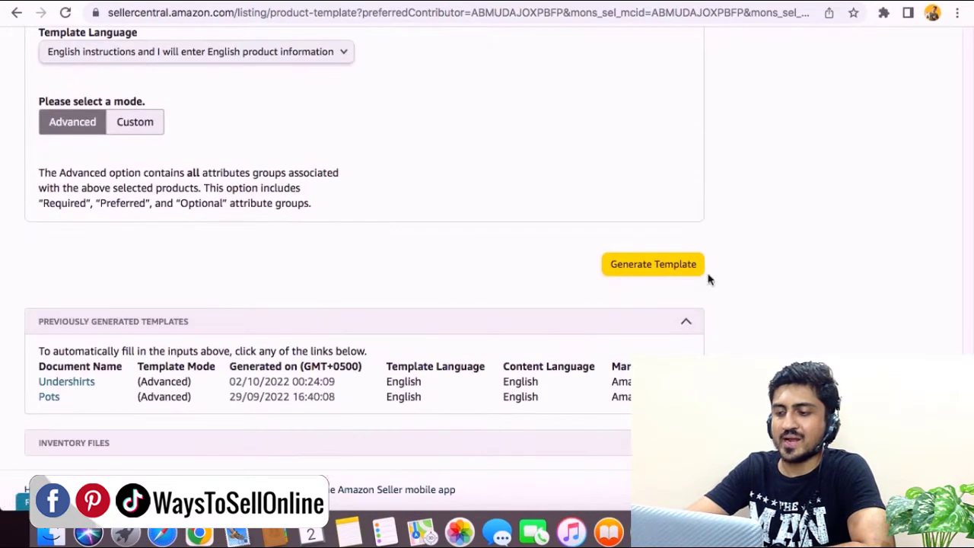
pyautogui.click(644, 271)
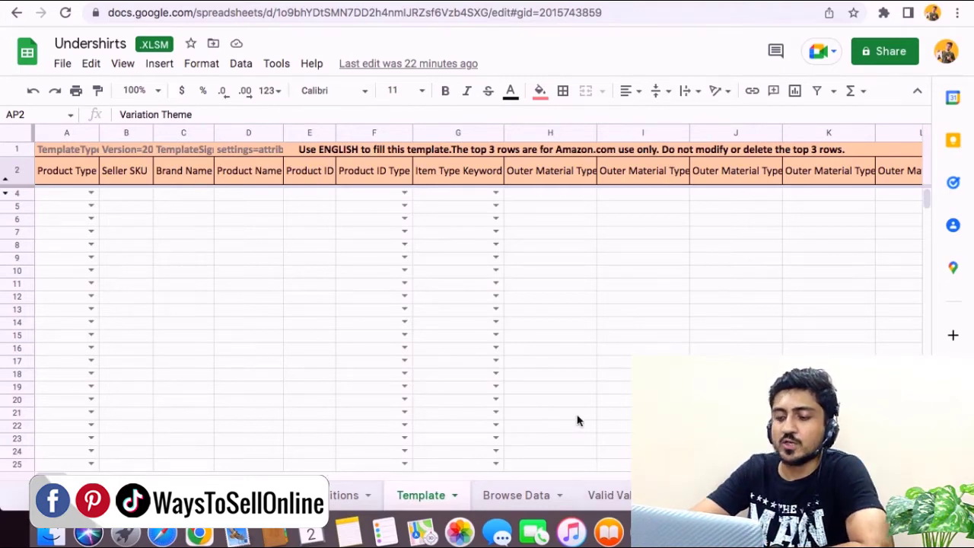
# Step: In the Google Sheets Undershirts file, review the Product Type, Seller SKU, Brand Name, Product Name and Product ID headers of the Template sheet
pyautogui.click(74, 178)
pyautogui.click(109, 171)
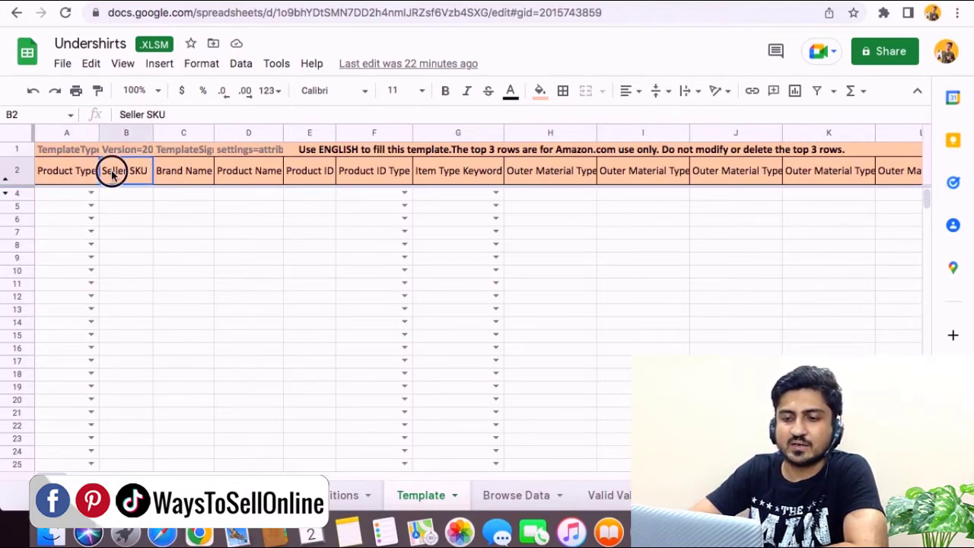
pyautogui.click(193, 176)
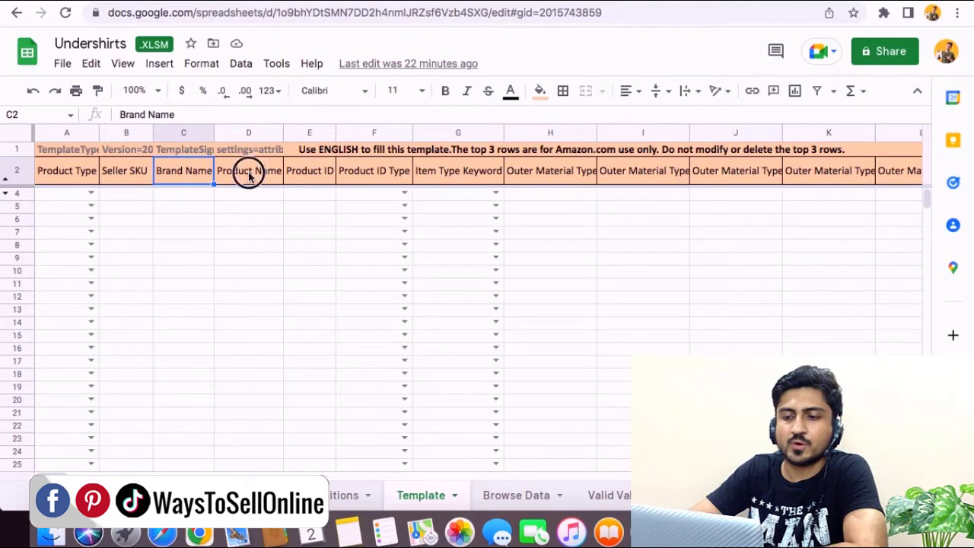
pyautogui.click(252, 177)
pyautogui.click(329, 181)
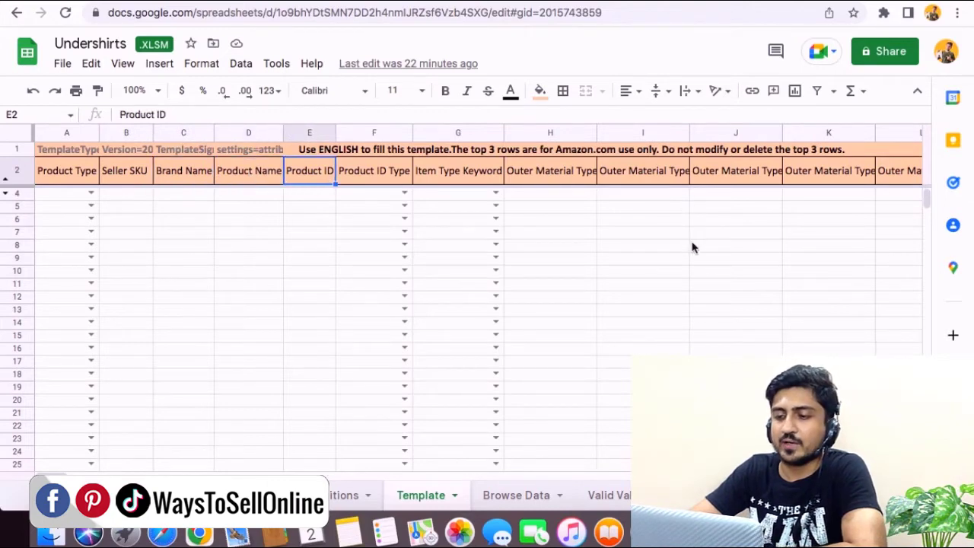
pyautogui.click(681, 259)
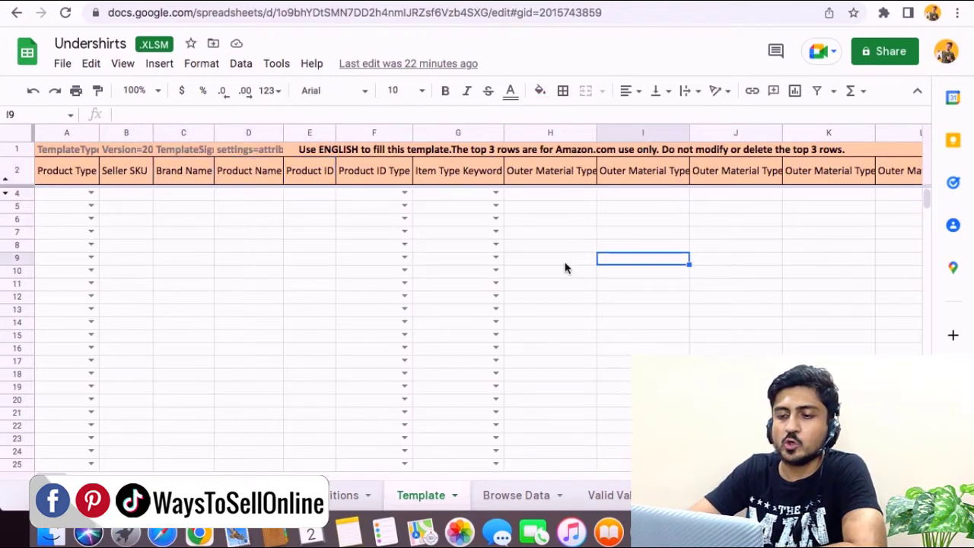
# Step: Fill the Product Type, Seller SKU, Product Name, Product ID and Product ID Type header cells with green
pyautogui.click(73, 177)
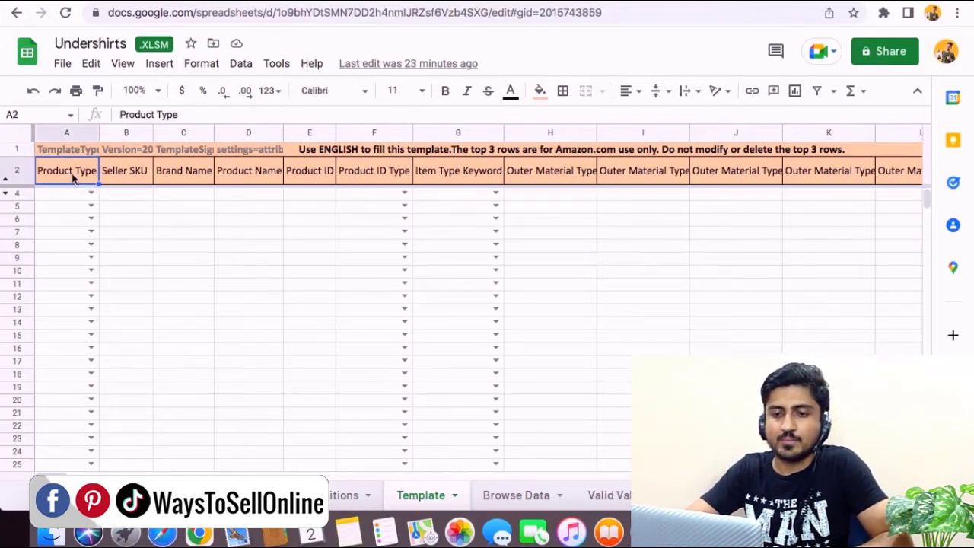
pyautogui.keyDown('shift'); pyautogui.click(120, 173); pyautogui.keyUp('shift')
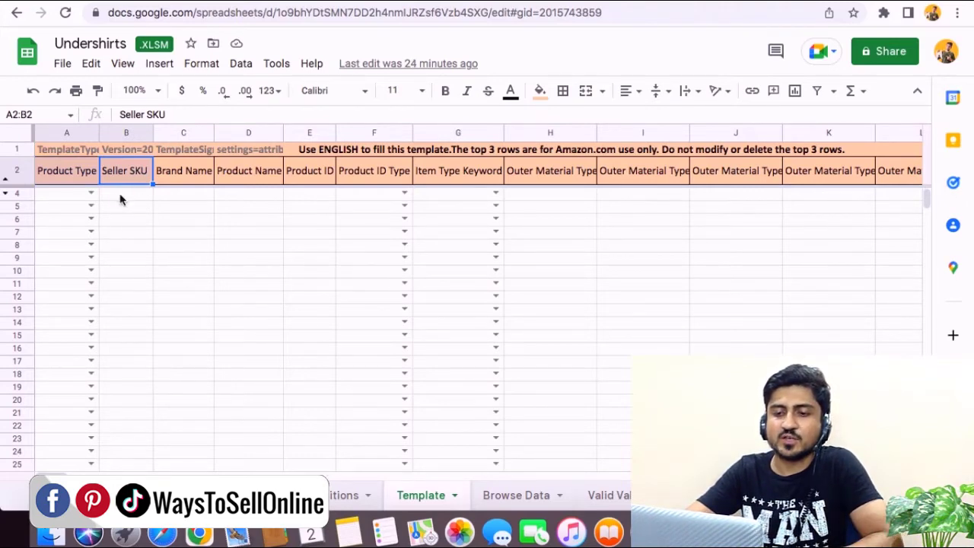
pyautogui.click(248, 172)
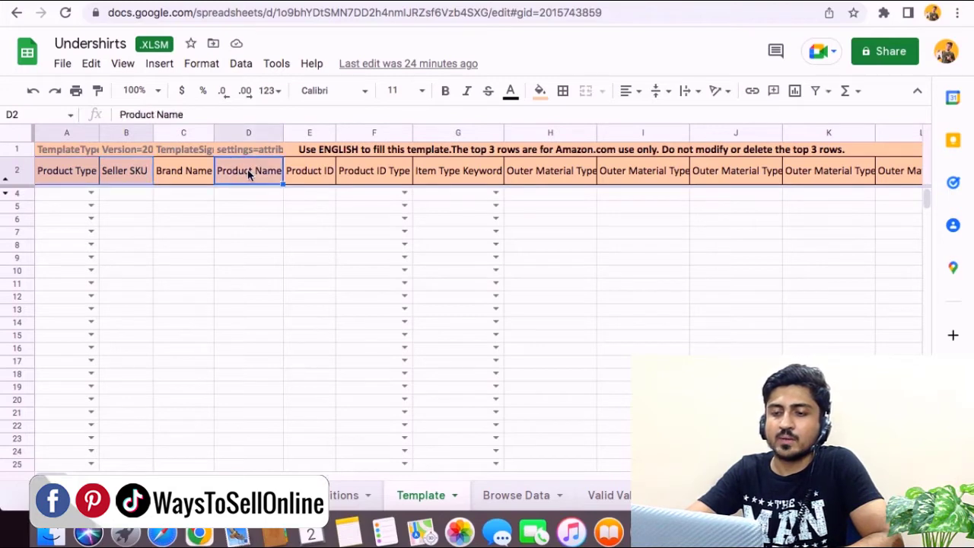
pyautogui.click(316, 173)
pyautogui.hotkey('shift', 'Left')
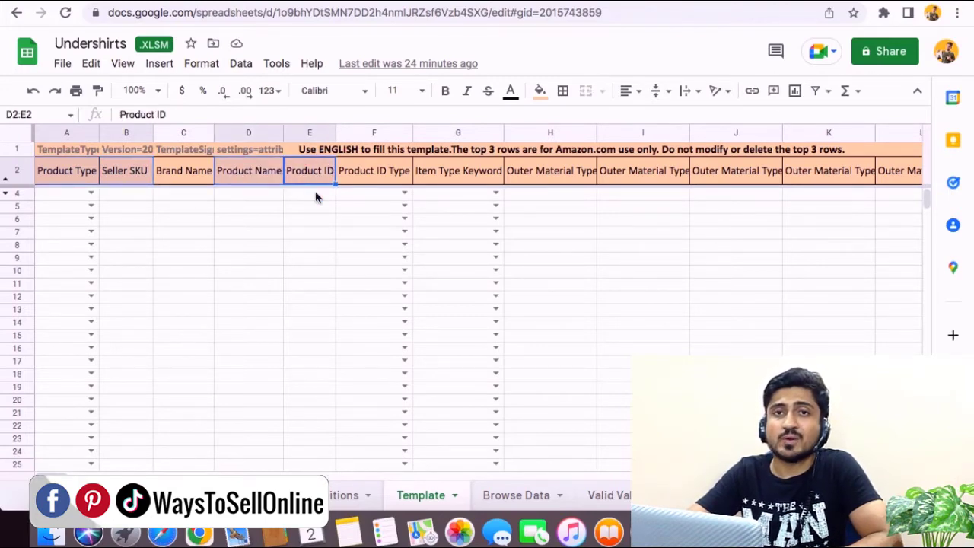
pyautogui.keyDown('shift'); pyautogui.click(374, 174); pyautogui.keyUp('shift')
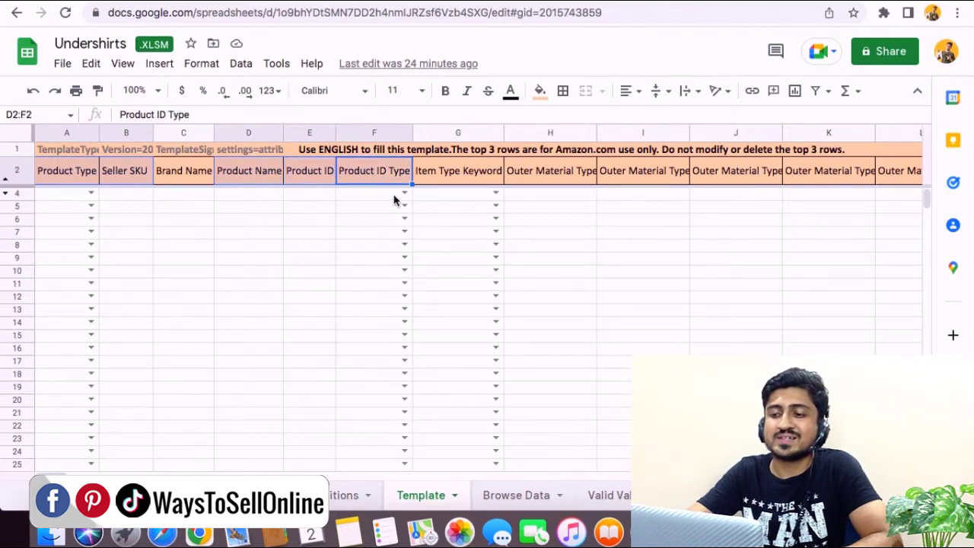
pyautogui.click(540, 92)
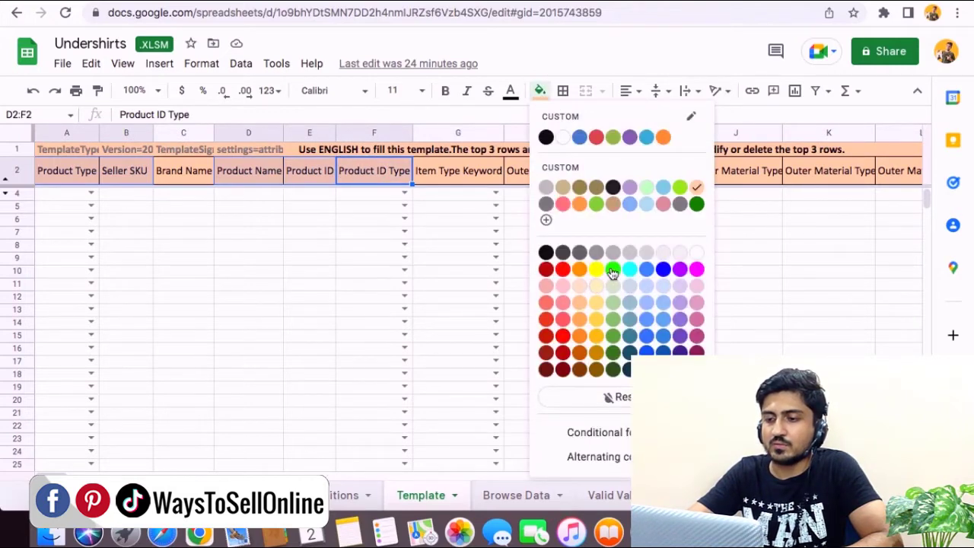
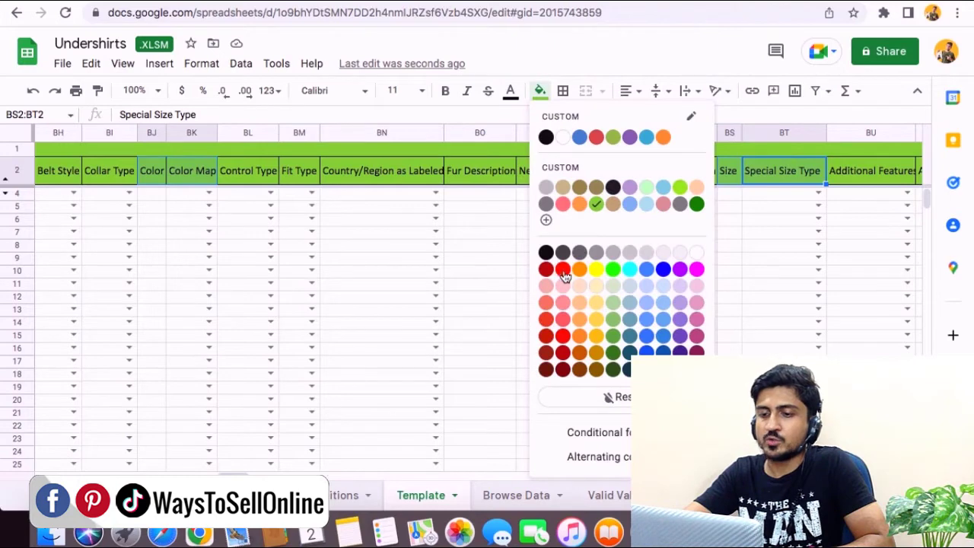
# Step: Fill the Color, Color Map, Size and Special Size Type header cells with red
pyautogui.click(562, 269)
pyautogui.click(463, 244)
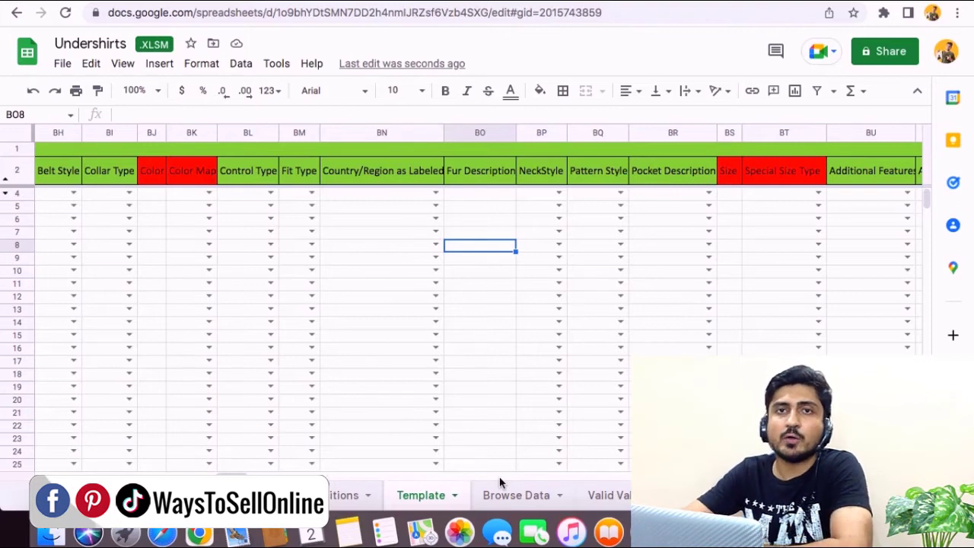
# Step: Review the green Seller SKU, Product Name, Product ID and Product ID Type columns at the start of the Template sheet
pyautogui.hscroll(-15, 304, 304)
pyautogui.click(126, 207)
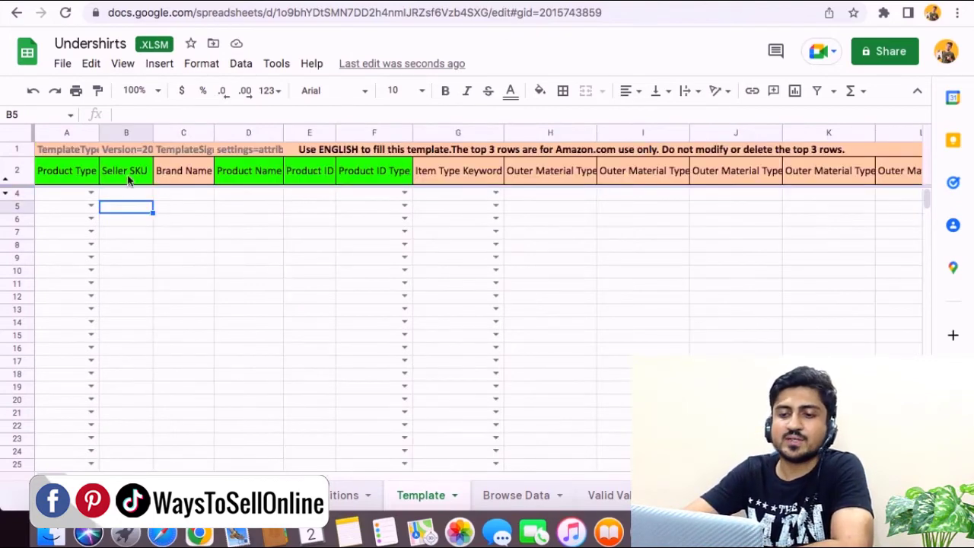
pyautogui.click(131, 175)
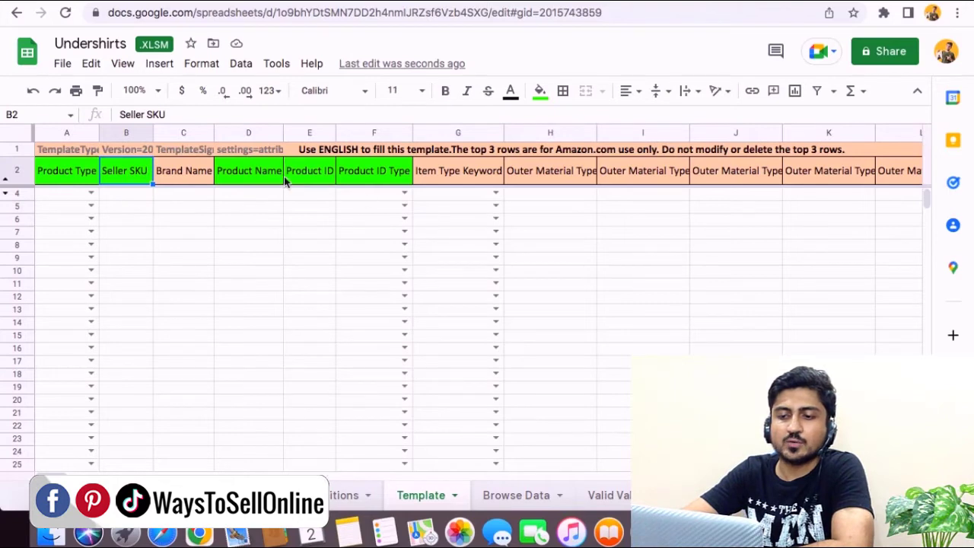
pyautogui.click(257, 178)
pyautogui.click(257, 192)
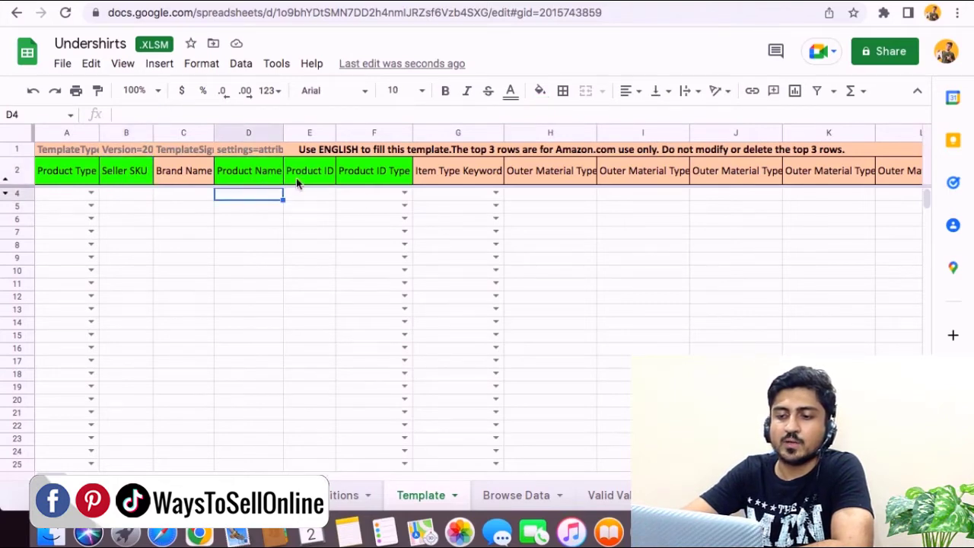
pyautogui.click(297, 179)
pyautogui.click(299, 190)
pyautogui.click(362, 173)
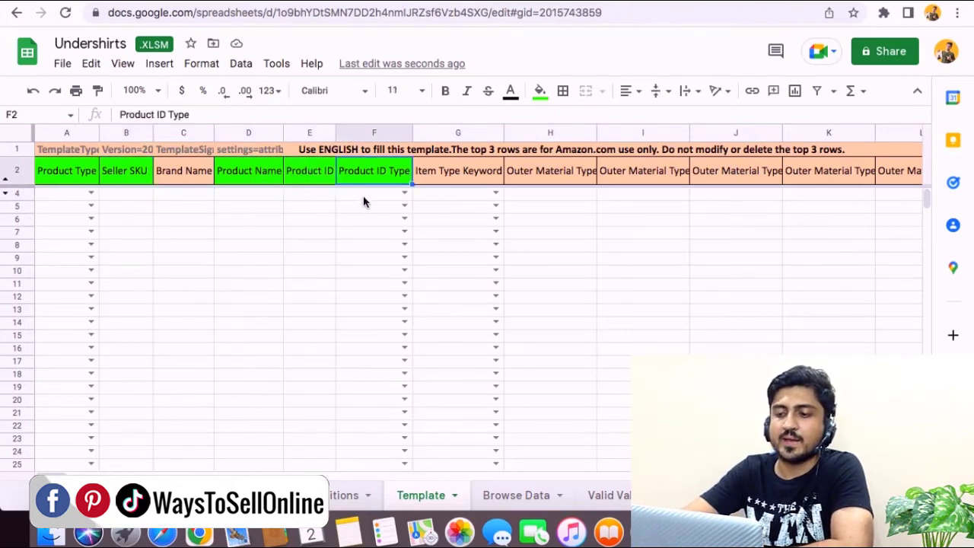
# Step: Enter ASIN as the Product ID Type in row 4
pyautogui.click(363, 195)
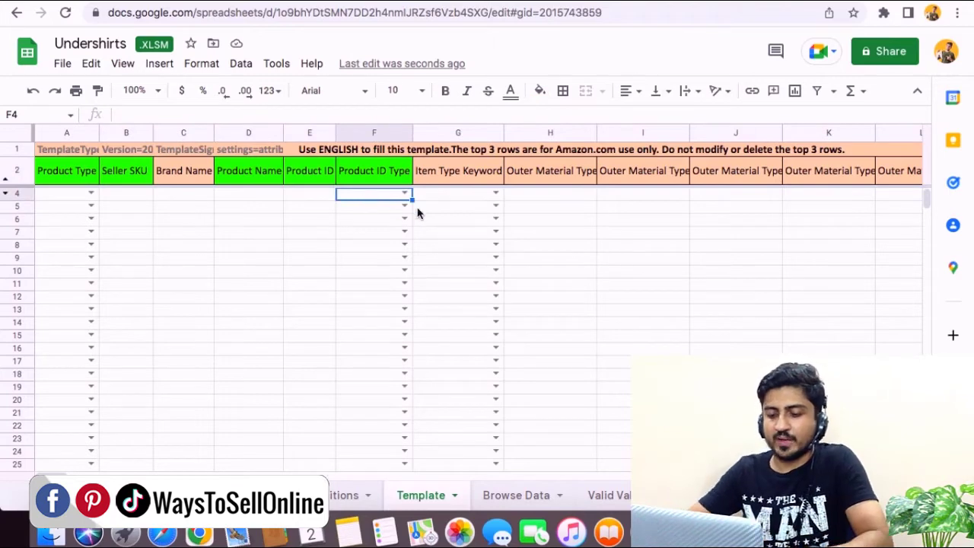
pyautogui.write('ASIN')
pyautogui.click(418, 207)
# Step: Examine the Parentage, Parent SKU, Relationship Type and Variation Theme headers in the Variation section of the Template sheet
pyautogui.hscroll(10, 76, 464)
pyautogui.hscroll(15, 76, 468)
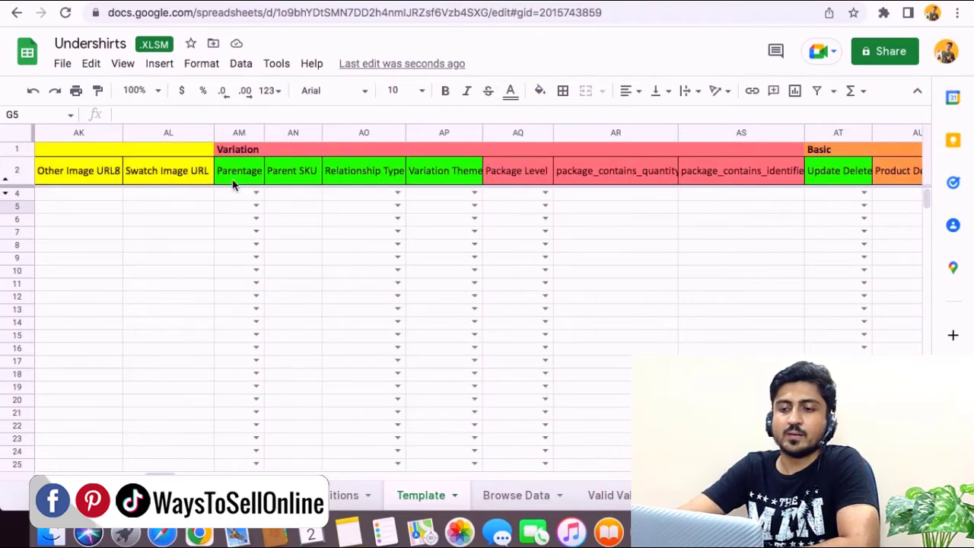
pyautogui.click(291, 176)
pyautogui.click(352, 175)
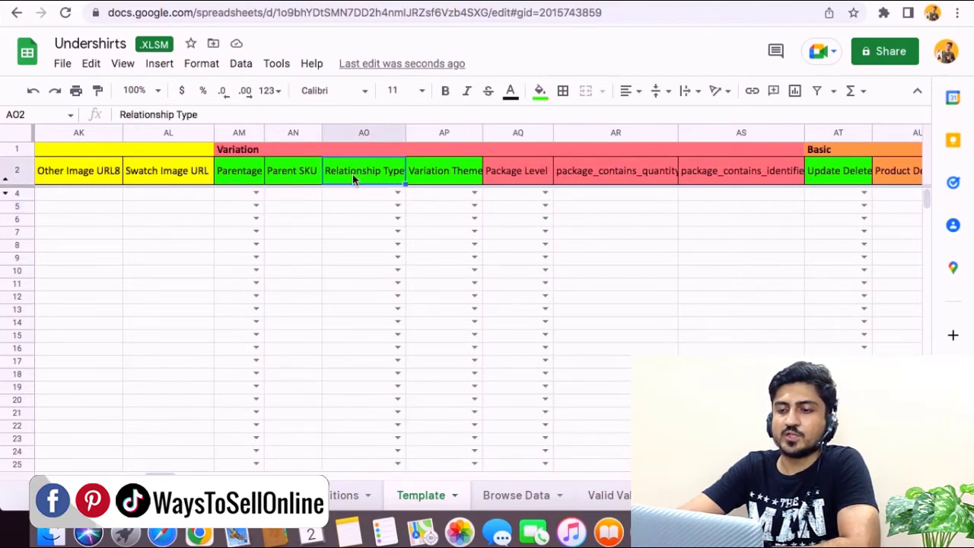
pyautogui.click(441, 174)
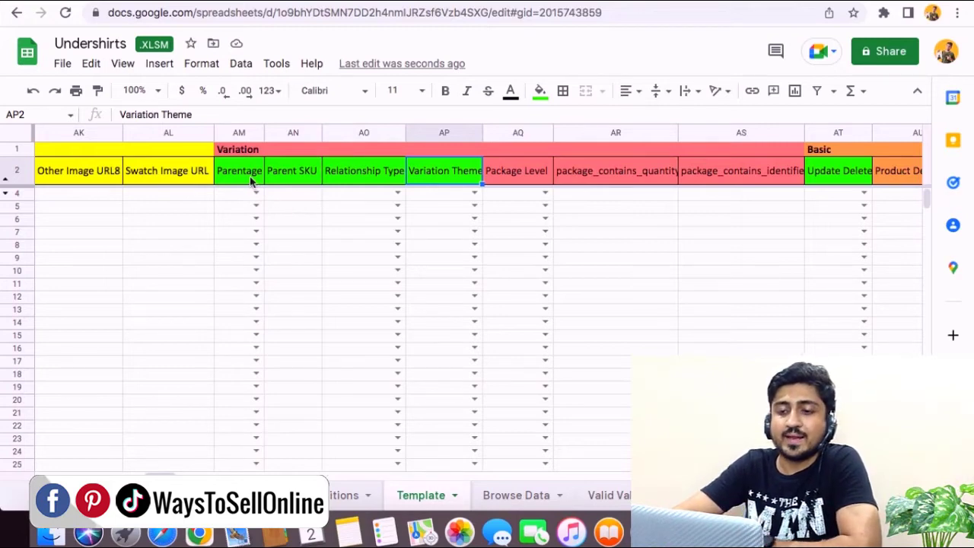
pyautogui.click(226, 179)
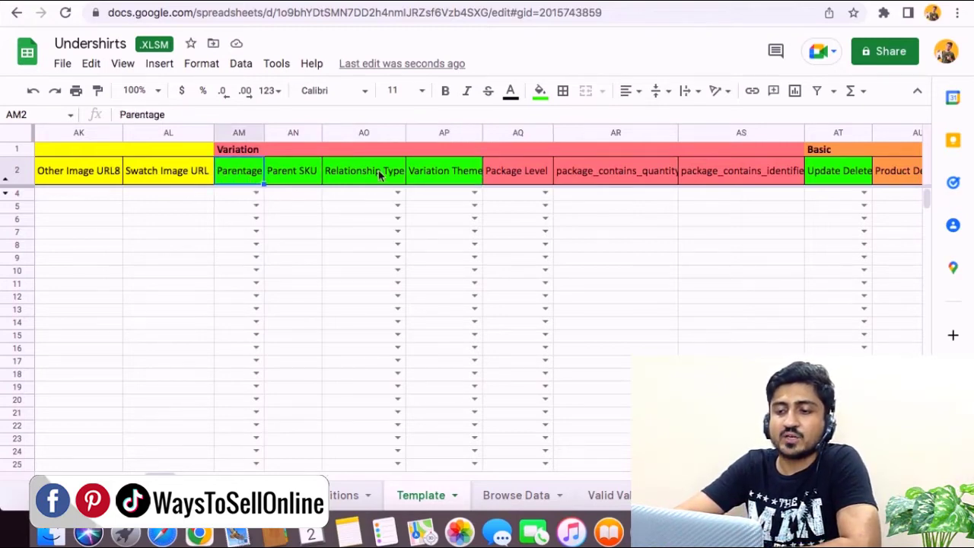
pyautogui.click(381, 174)
pyautogui.click(440, 174)
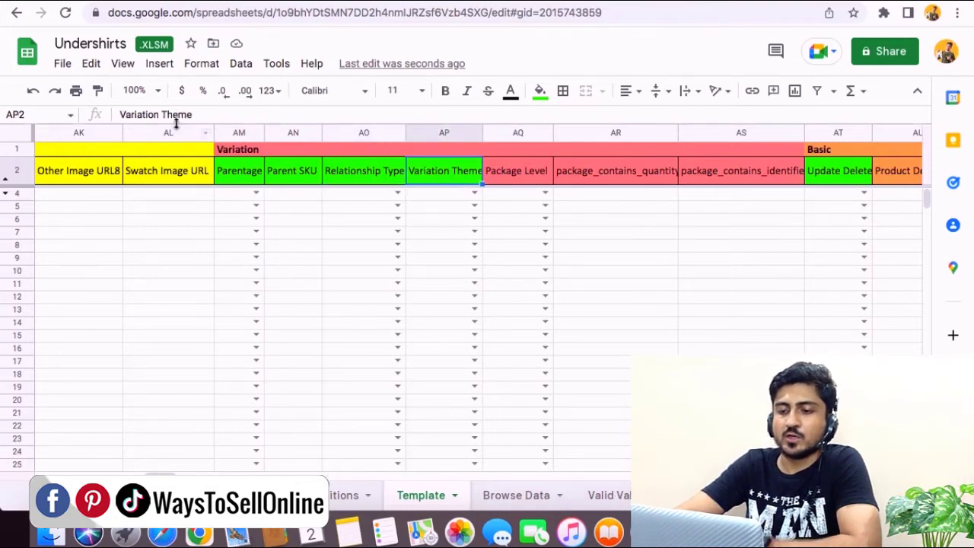
pyautogui.click(242, 174)
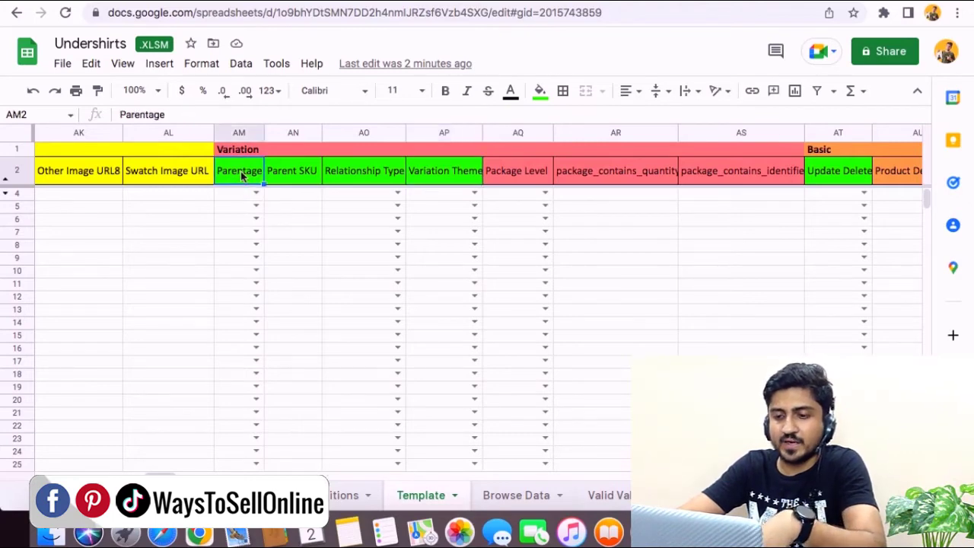
# Step: Look up Parentage in the Valid Values sheet and examine its Parent and Child options
pyautogui.click(609, 495)
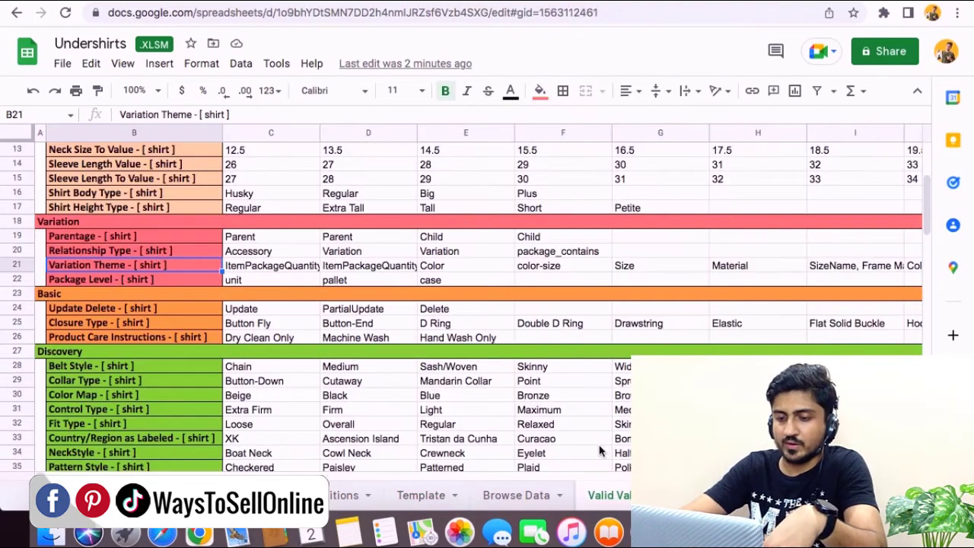
pyautogui.press('super+f')
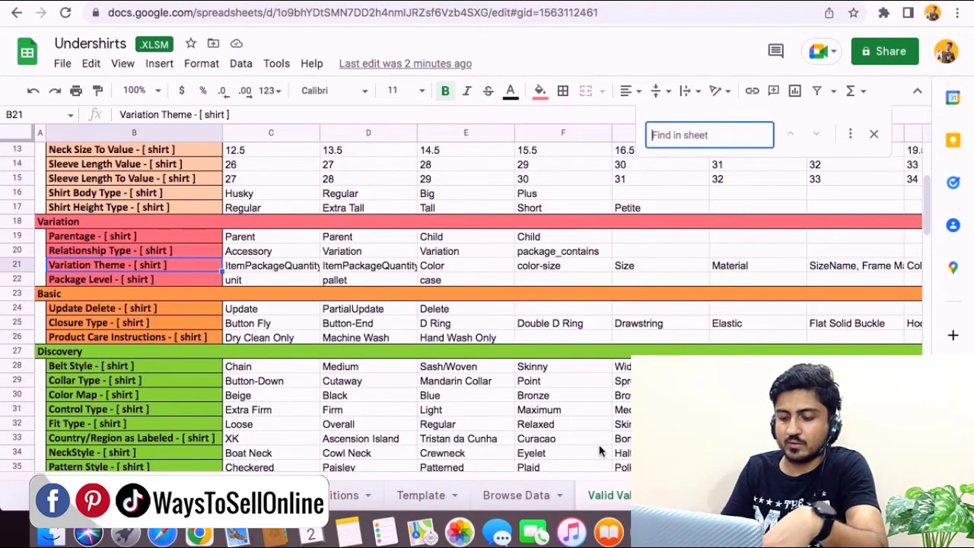
pyautogui.write('Parentage')
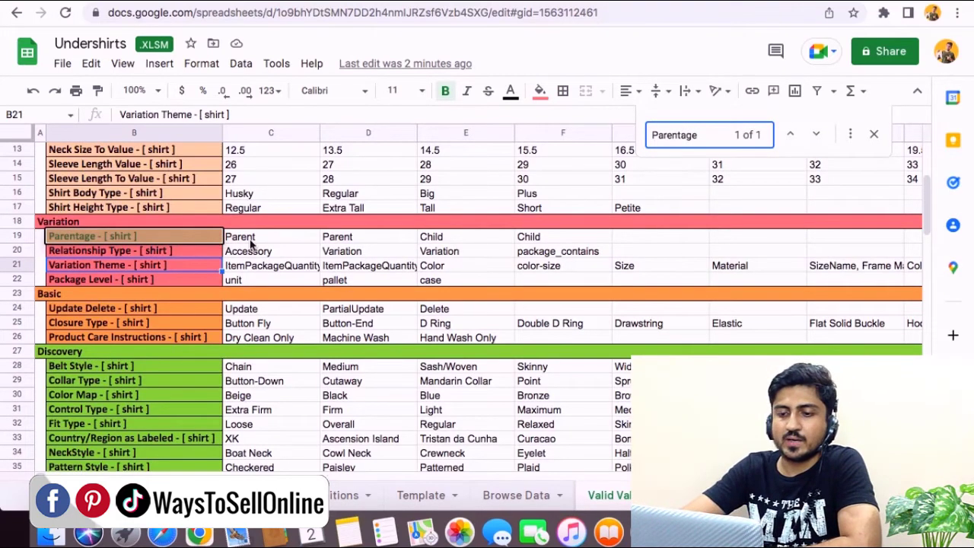
pyautogui.moveTo(250, 242); pyautogui.dragTo(414, 241)
# Step: Review the Template sheet's Parentage cells in row 4 for the parent and rows 5 to 7 for the children
pyautogui.click(421, 495)
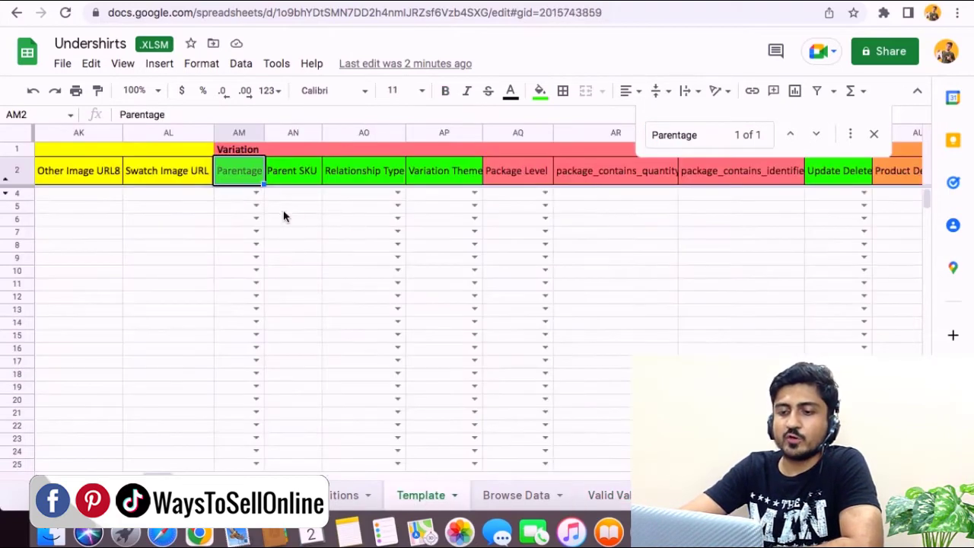
pyautogui.click(24, 195)
pyautogui.click(244, 195)
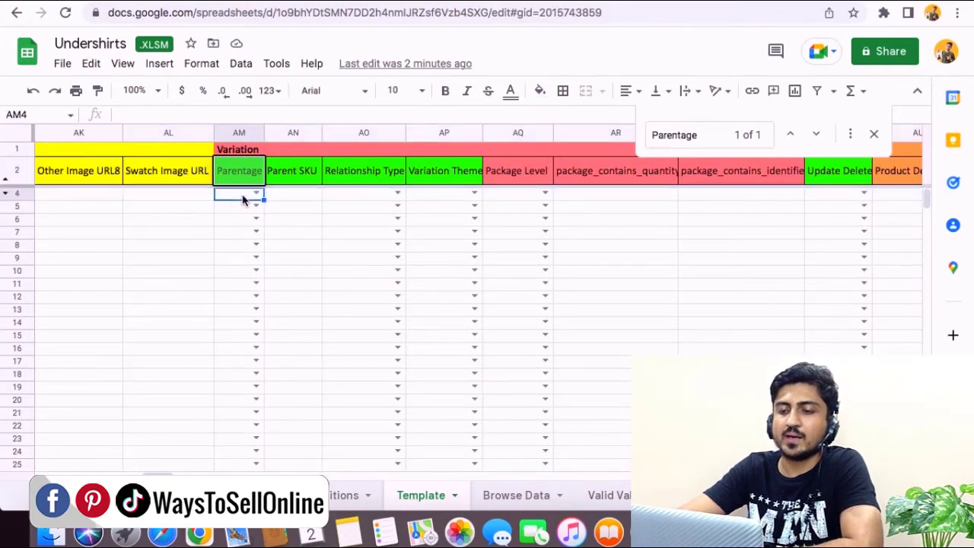
pyautogui.moveTo(23, 205); pyautogui.dragTo(25, 232)
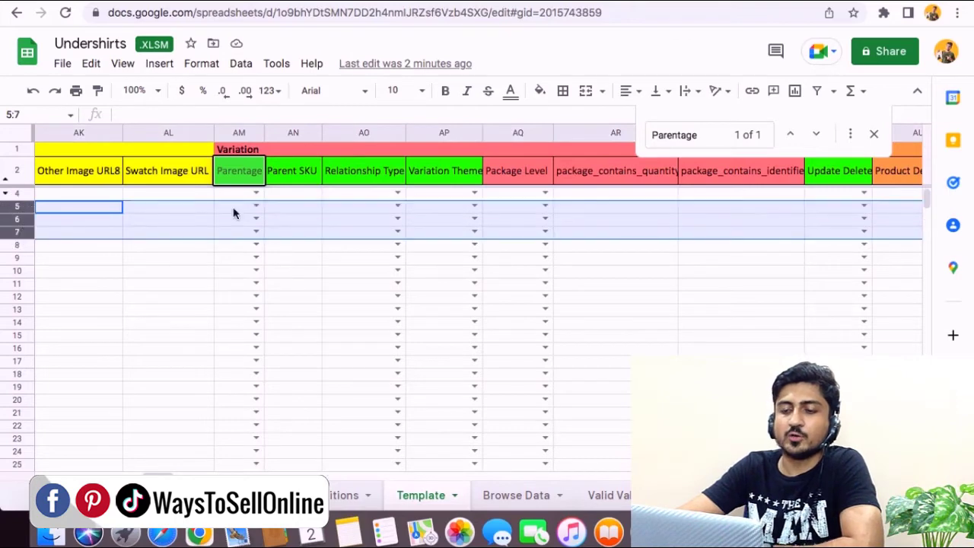
pyautogui.click(235, 209)
pyautogui.click(236, 220)
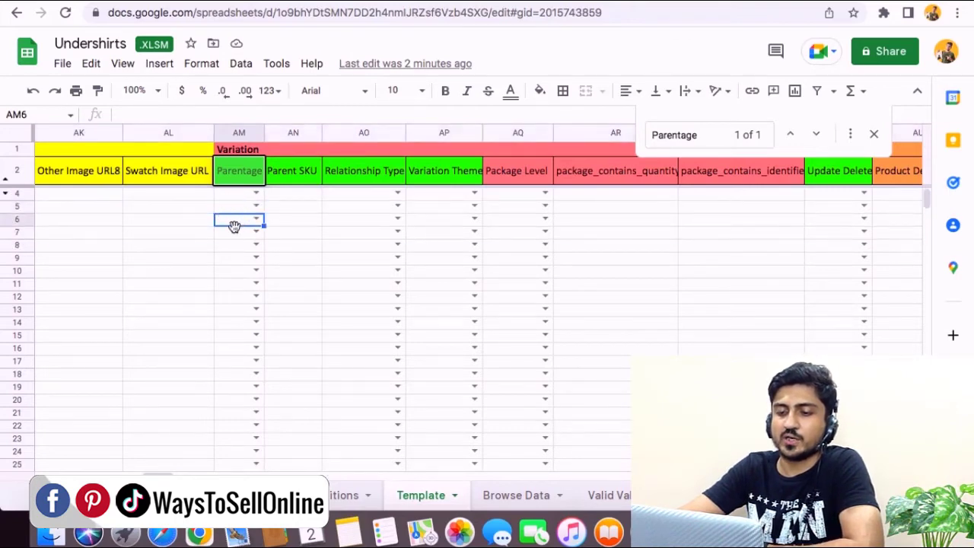
# Step: Look up the Relationship Type header in the Valid Values sheet and select its Variation option
pyautogui.click(367, 180)
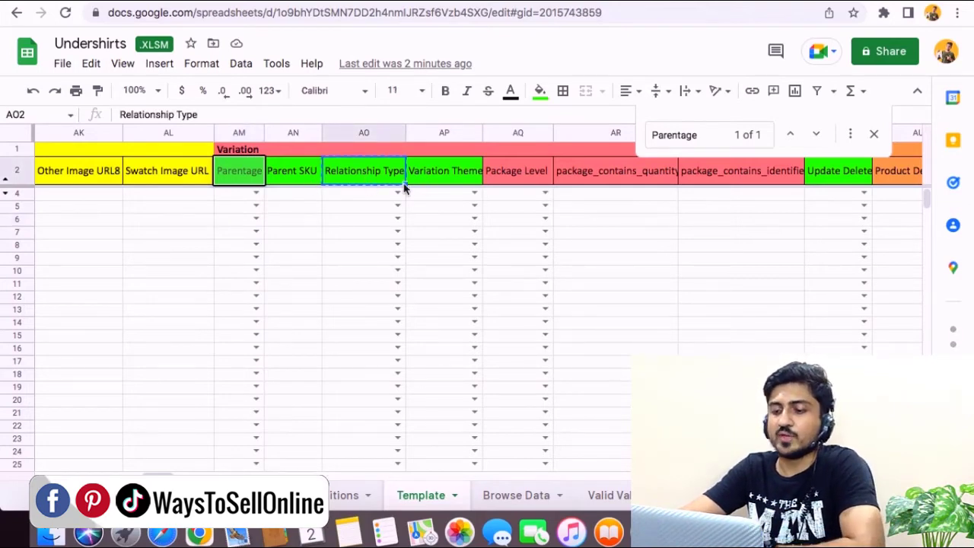
pyautogui.click(597, 494)
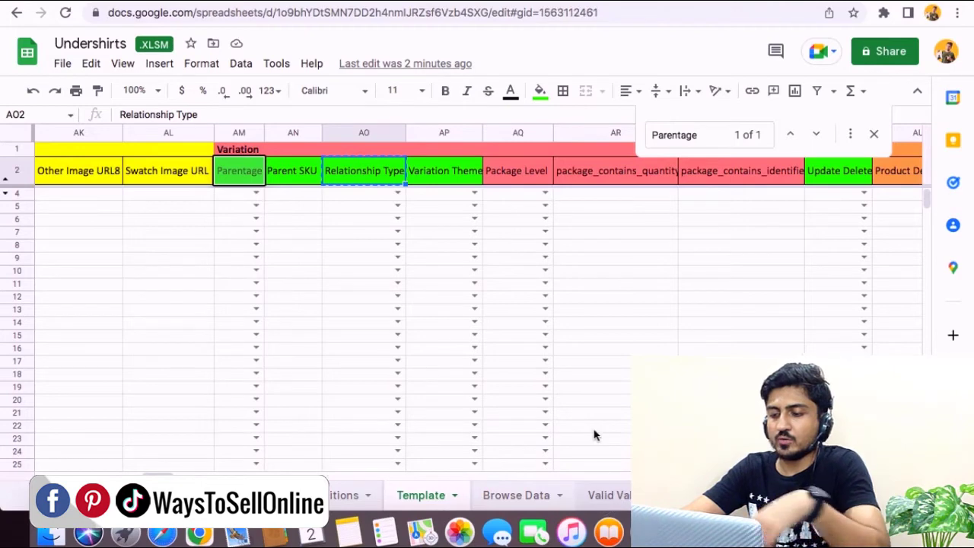
pyautogui.hotkey('ctrl', 'f')
pyautogui.write('Relationship Type')
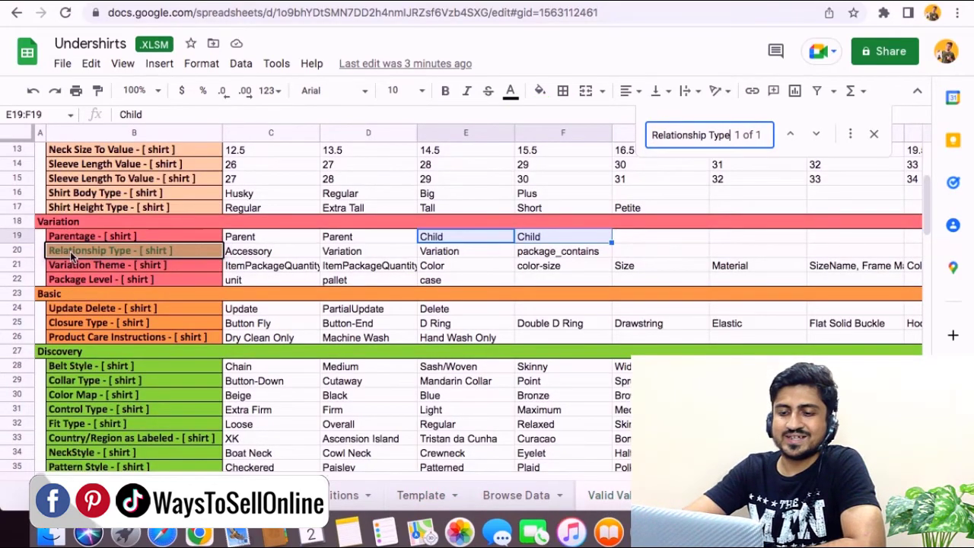
pyautogui.click(351, 257)
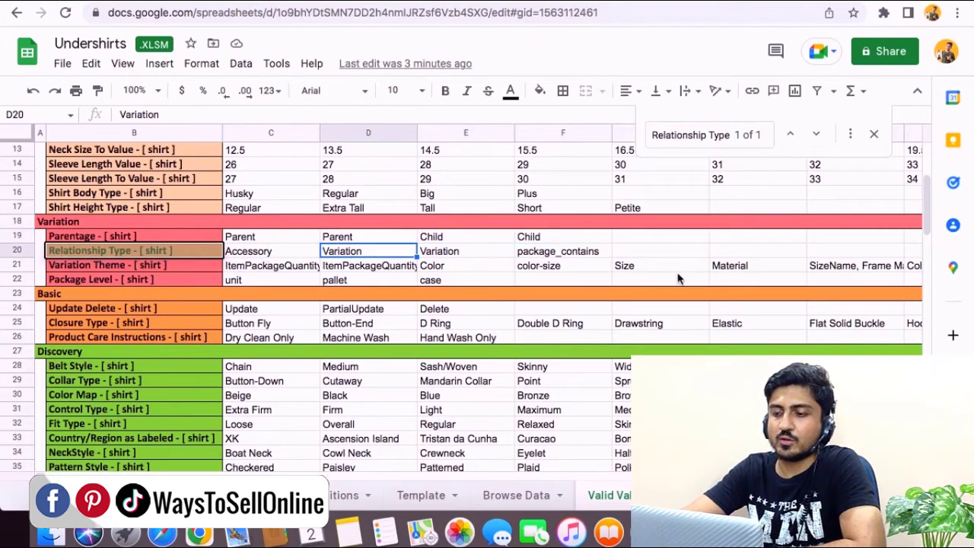
# Step: Copy the Variation Theme header from the Template sheet and search for it in the Valid Values sheet
pyautogui.click(421, 495)
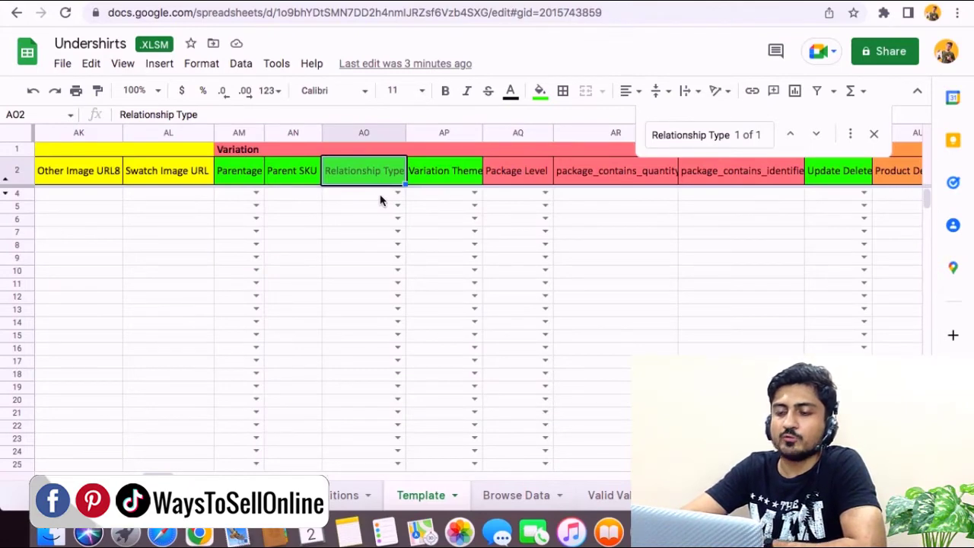
pyautogui.click(446, 177)
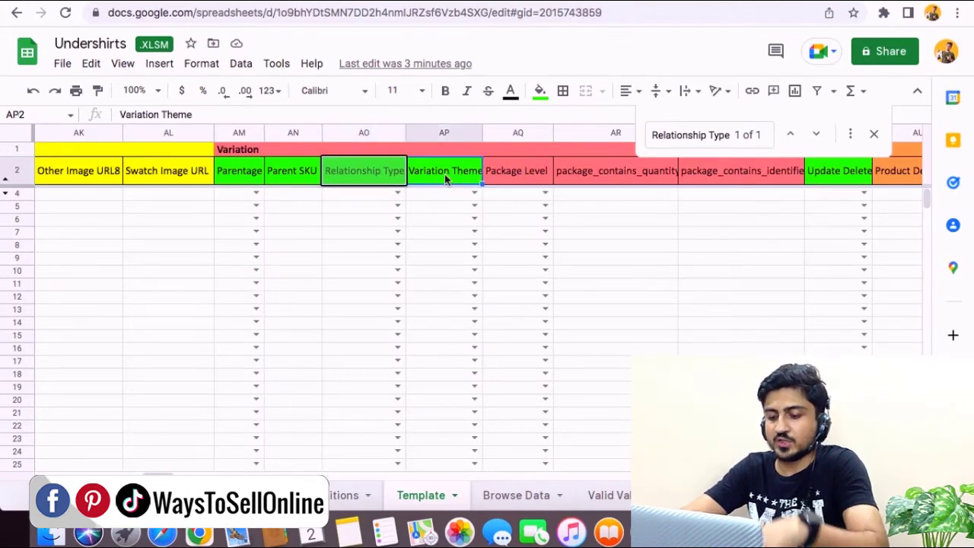
pyautogui.hotkey('ctrl', 'c')
pyautogui.click(623, 496)
pyautogui.hotkey('ctrl', 'f')
pyautogui.hotkey('ctrl', 'v')
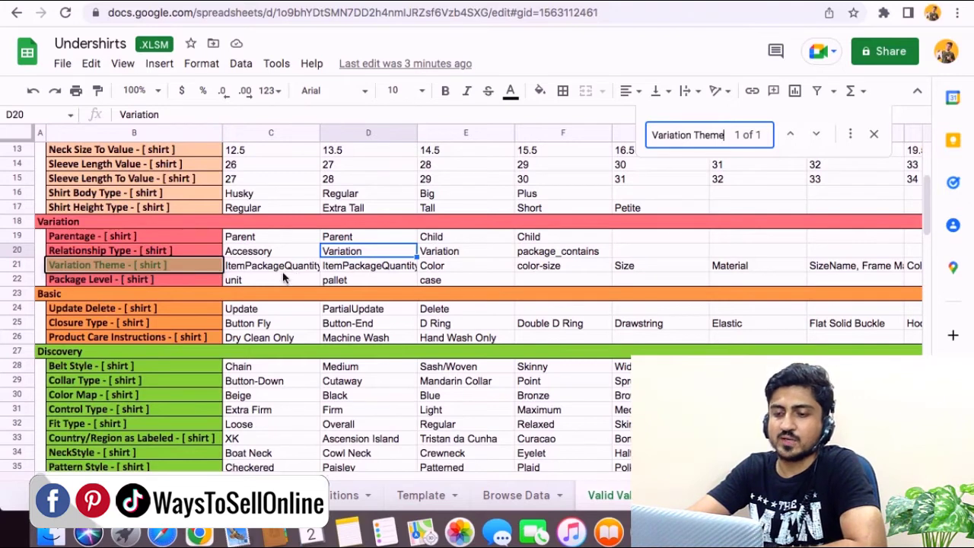
# Step: Examine the allowed Variation Theme values across row 21, including color-size, Size and Material
pyautogui.click(494, 270)
pyautogui.click(553, 268)
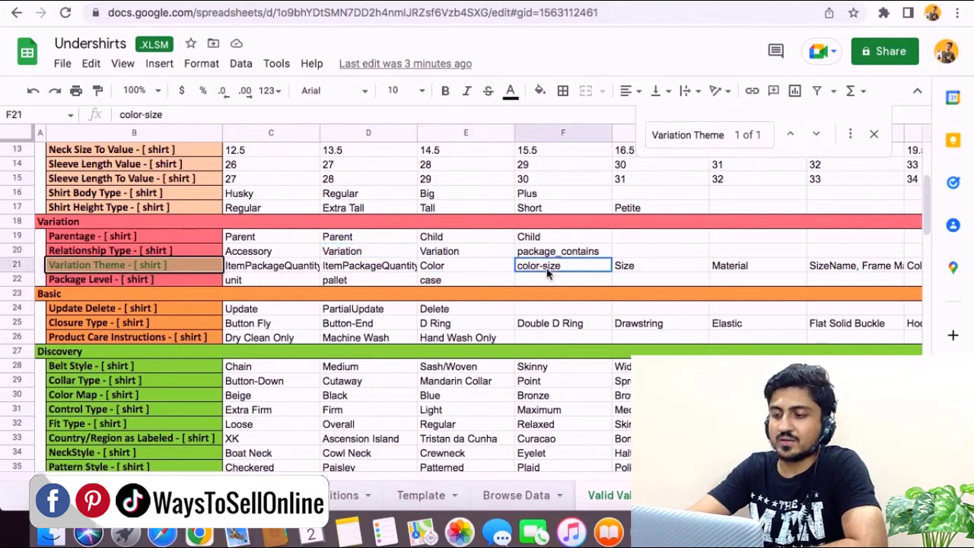
pyautogui.click(622, 267)
pyautogui.click(746, 267)
pyautogui.click(844, 275)
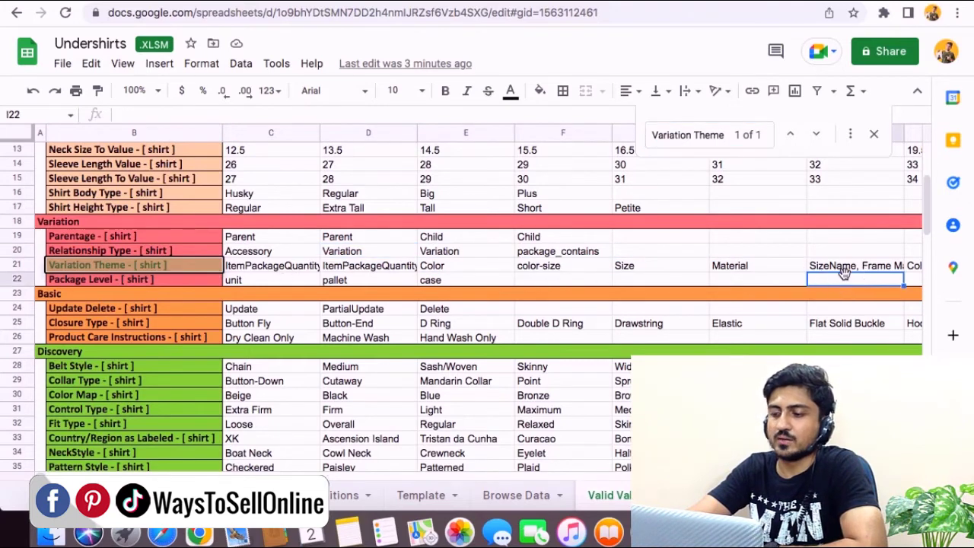
pyautogui.hscroll(6, 46, 467)
pyautogui.hscroll(13, 47, 469)
pyautogui.hscroll(-19, 62, 472)
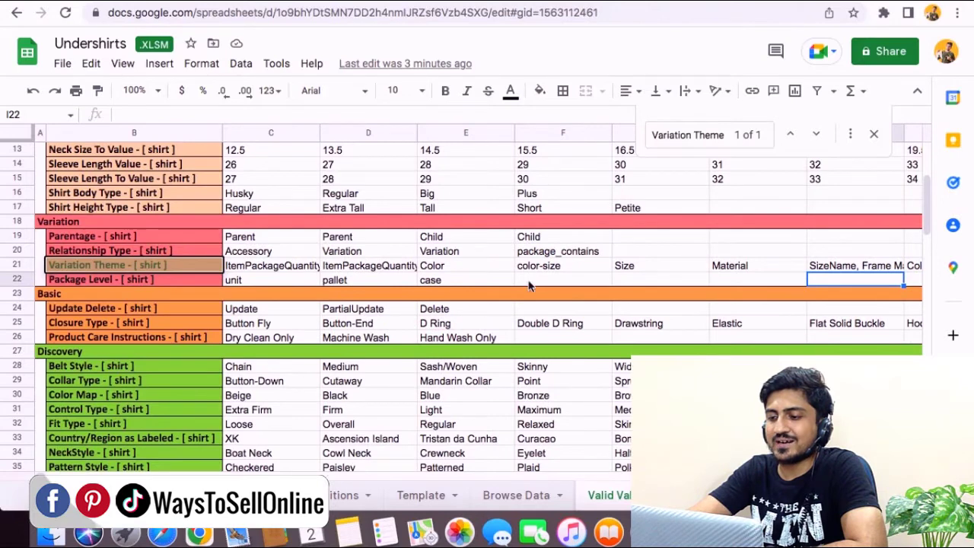
# Step: Copy the color-size variation theme, return to the Template sheet and close the search
pyautogui.click(548, 270)
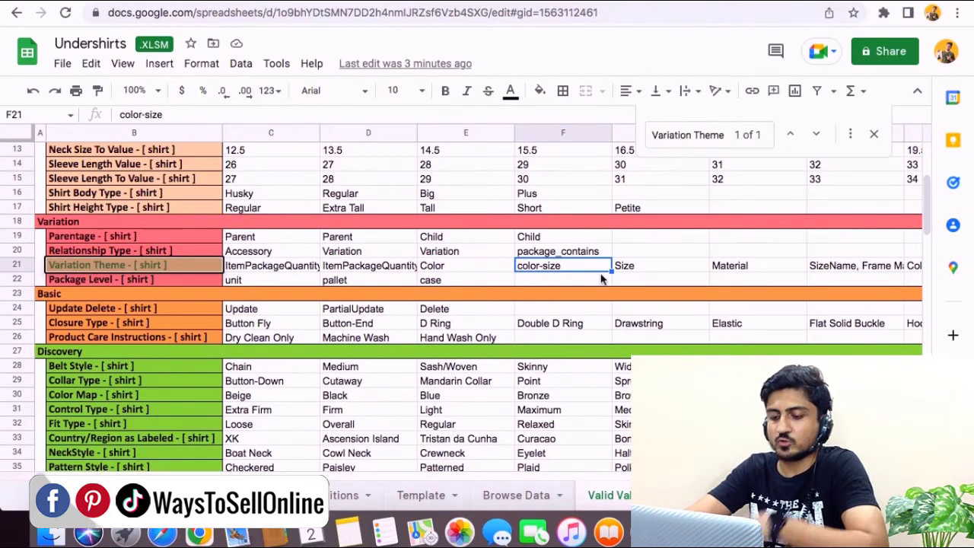
pyautogui.press('super+c')
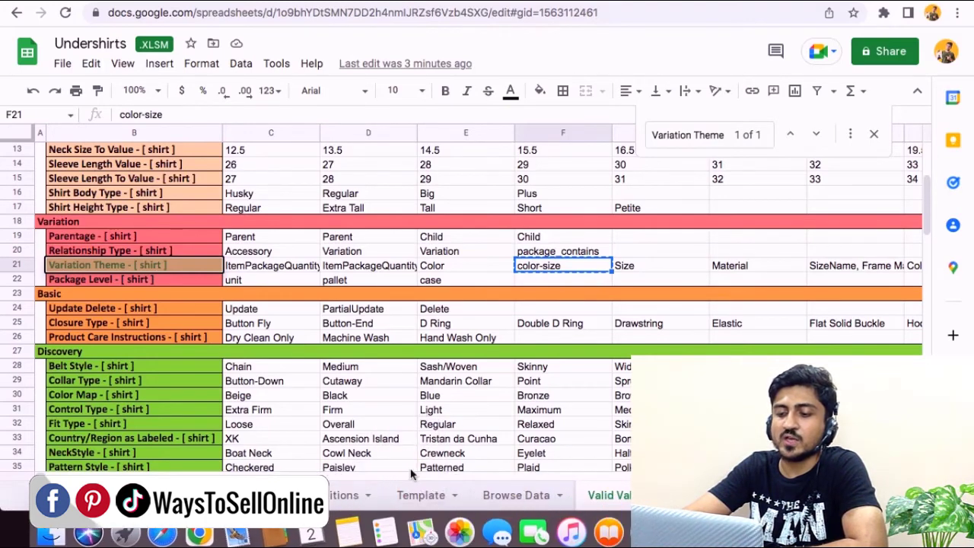
pyautogui.click(417, 495)
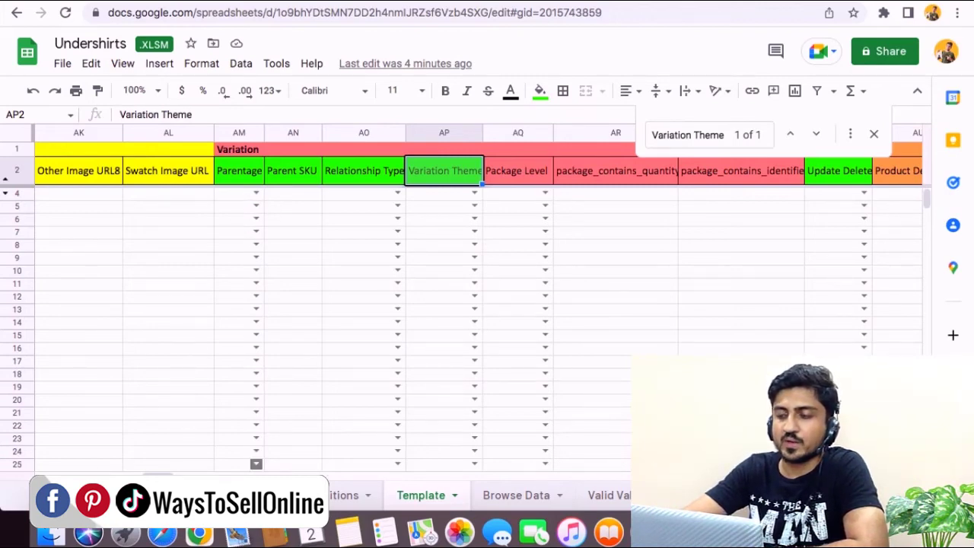
pyautogui.click(838, 175)
pyautogui.press('Escape')
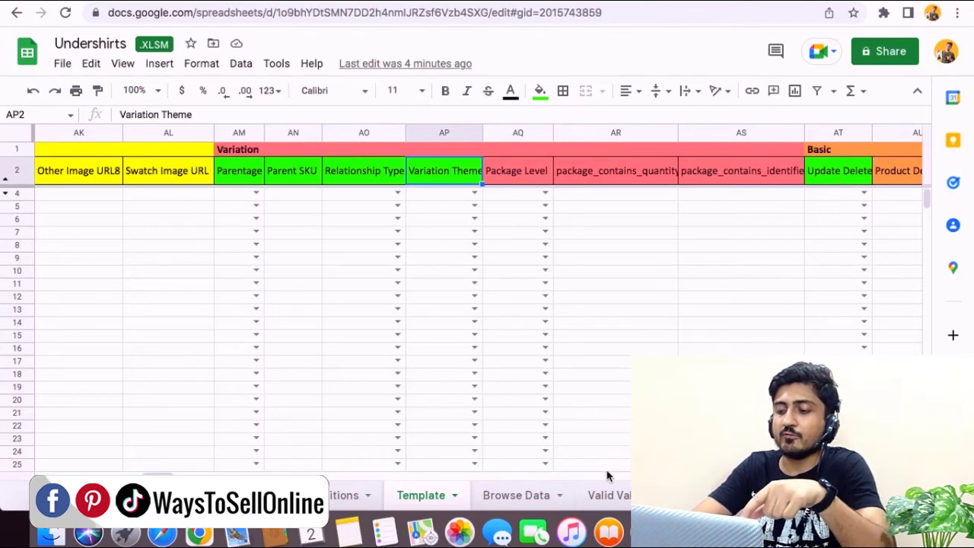
# Step: Copy the Update Delete header from the Template sheet and search for it in the Valid Values sheet
pyautogui.click(835, 174)
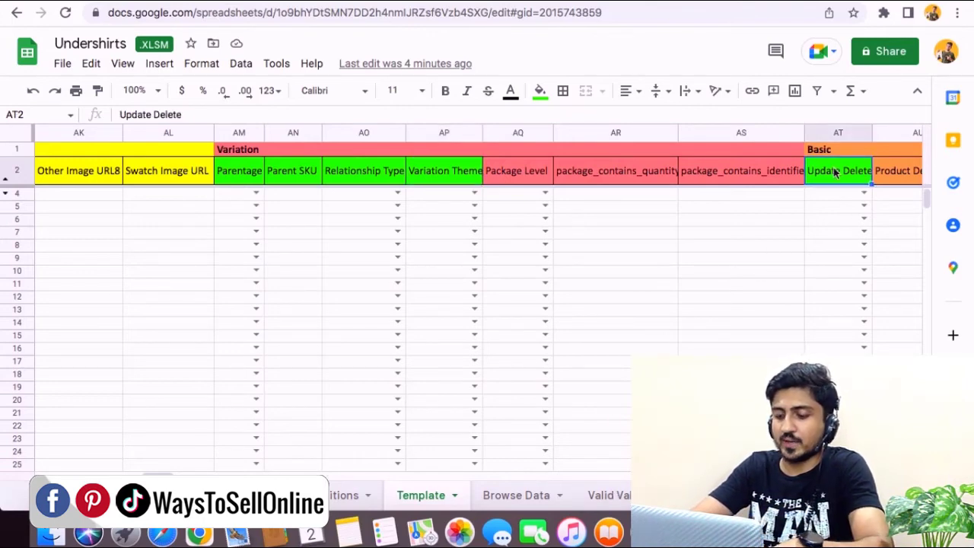
pyautogui.press('super+c')
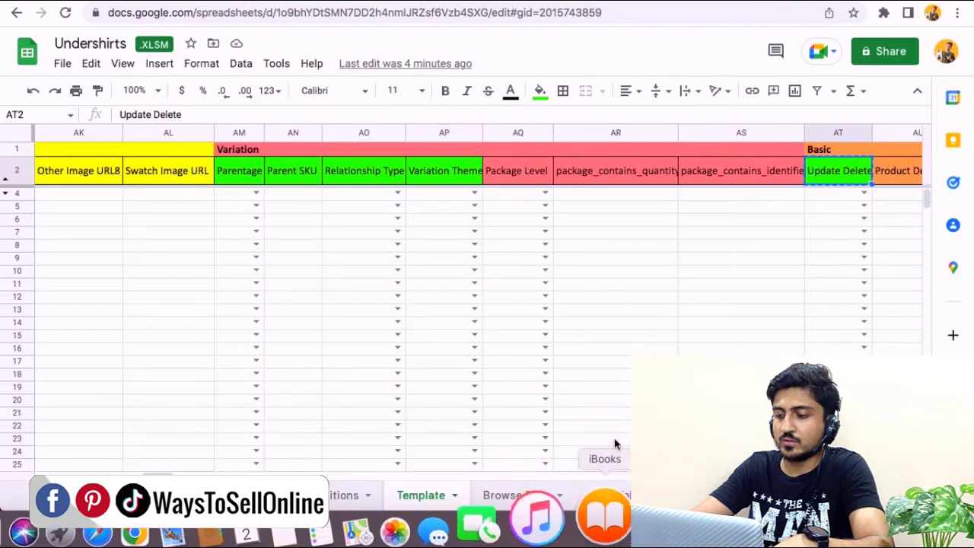
pyautogui.click(613, 495)
pyautogui.press('super+f')
pyautogui.press('super+v')
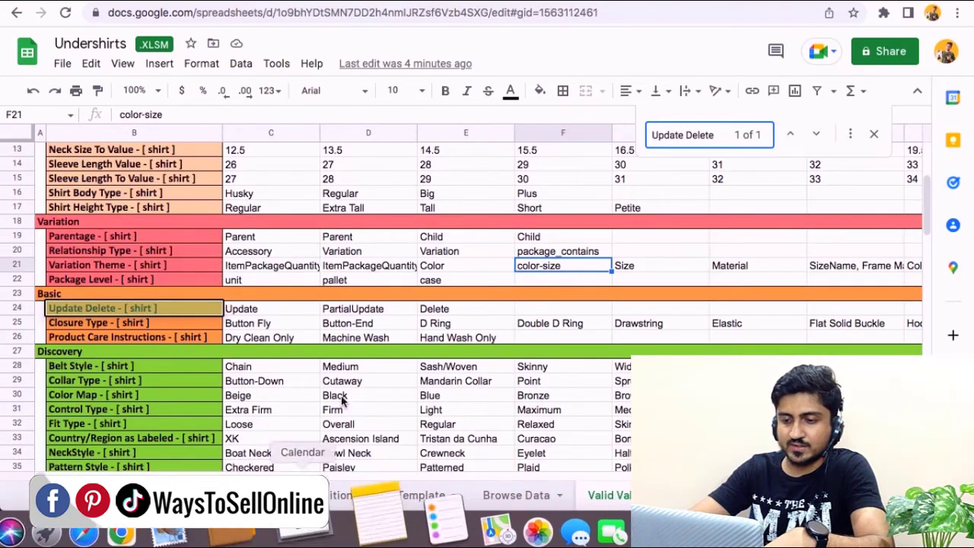
# Step: Copy the PartialUpdate option, select the row 4 Update Delete cell in the Template sheet and close the search
pyautogui.click(364, 312)
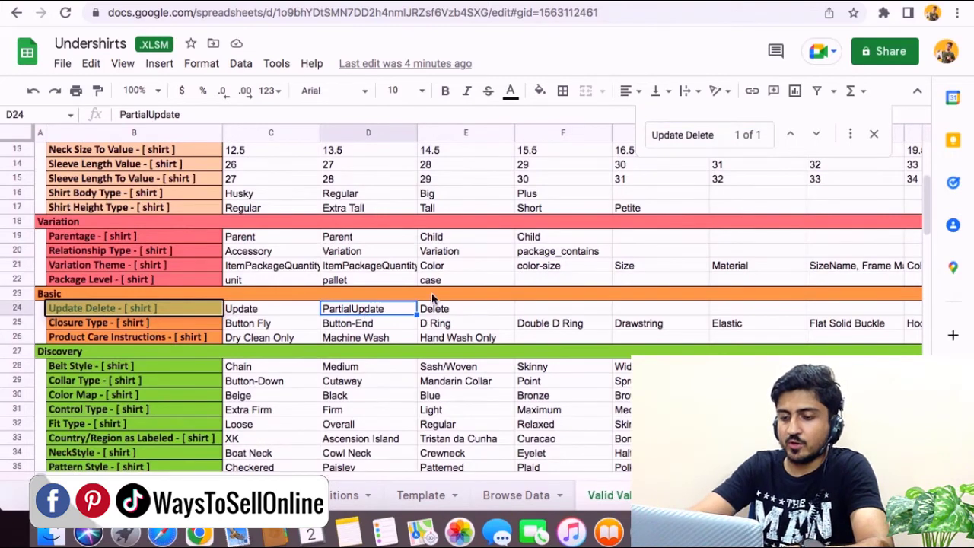
pyautogui.press('super+c')
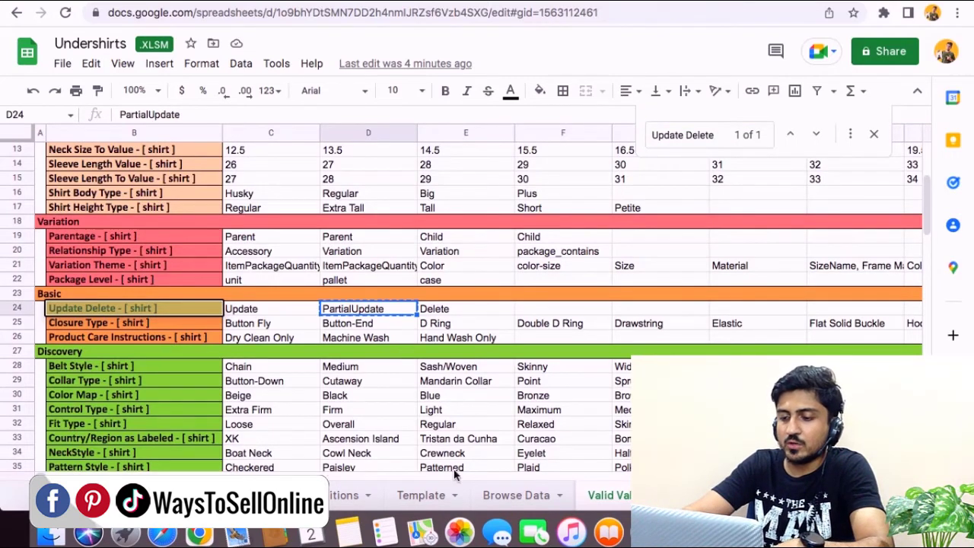
pyautogui.click(436, 496)
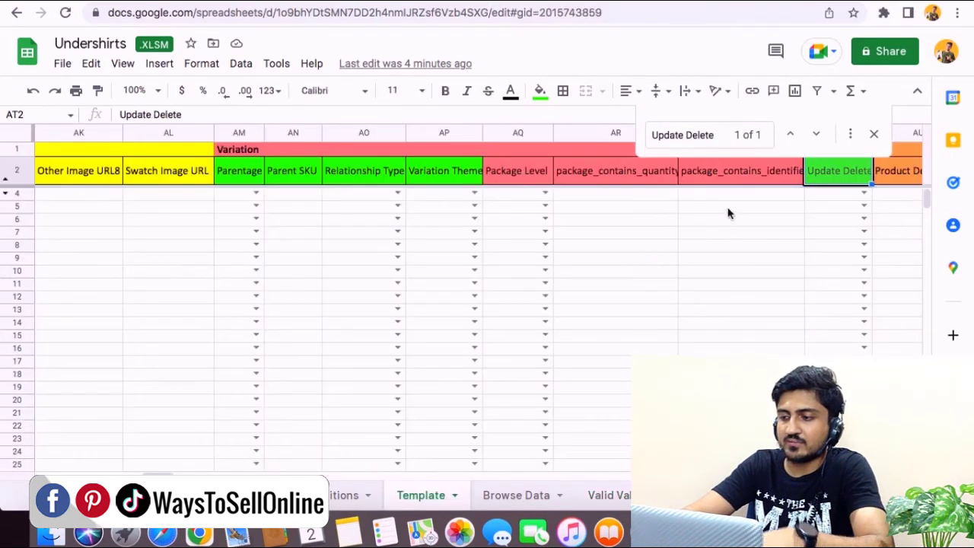
pyautogui.click(830, 195)
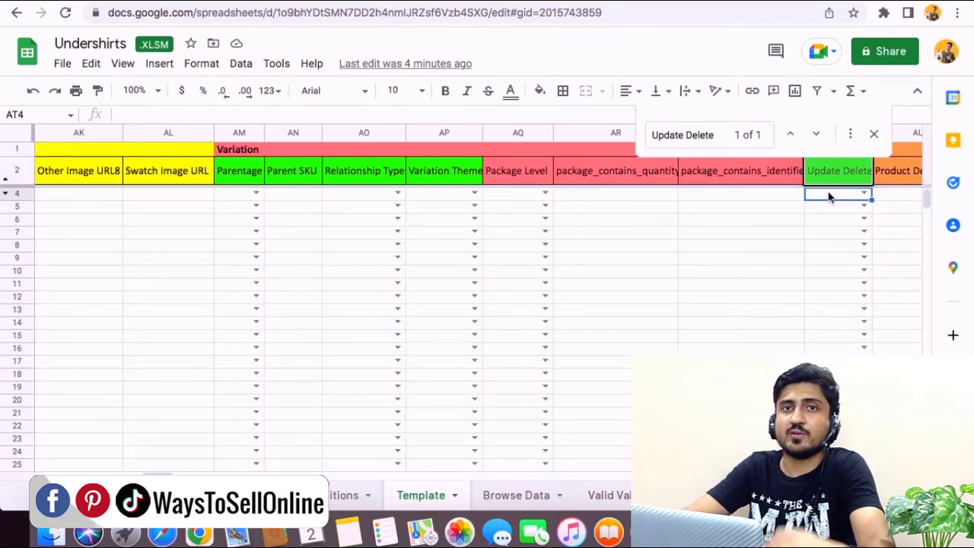
pyautogui.click(874, 134)
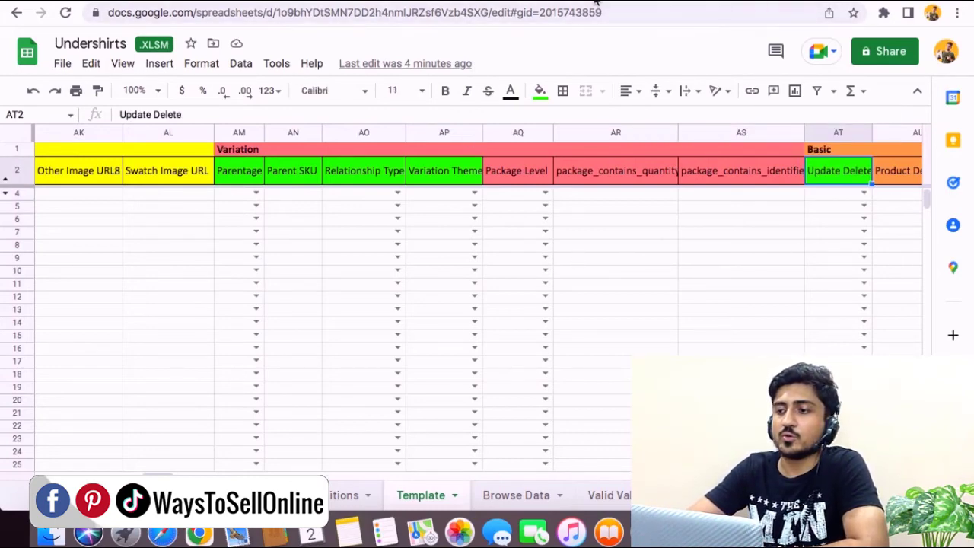
# Step: Switch to Amazon Seller Central and open the Upload your Inventory File page
pyautogui.hotkey('ctrl', 'Tab')
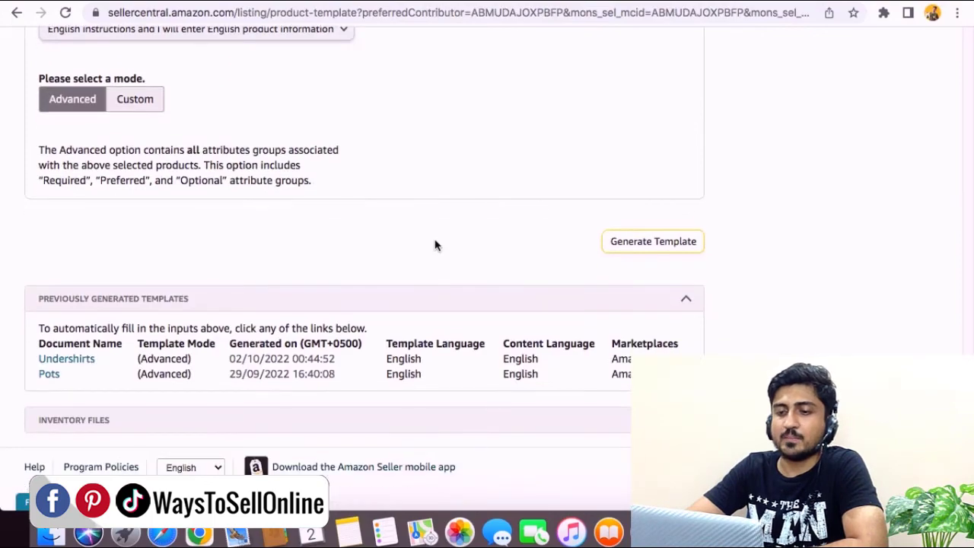
pyautogui.scroll(15, 437, 245)
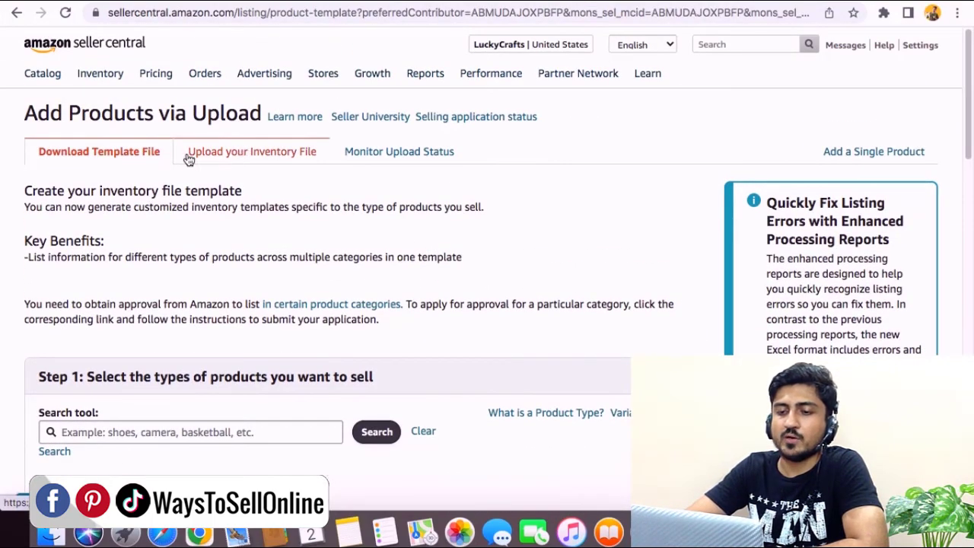
pyautogui.click(211, 159)
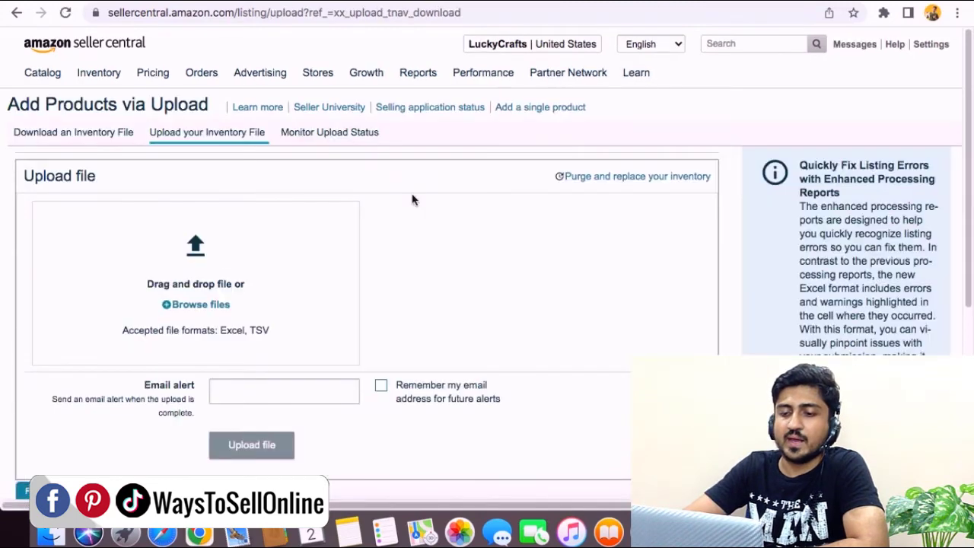
pyautogui.click(207, 307)
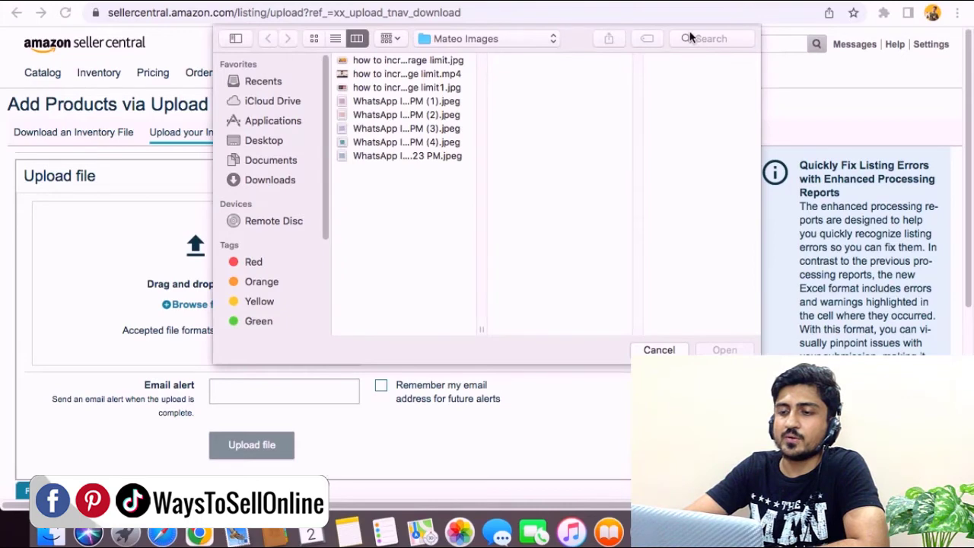
pyautogui.click(91, 227)
pyautogui.click(673, 350)
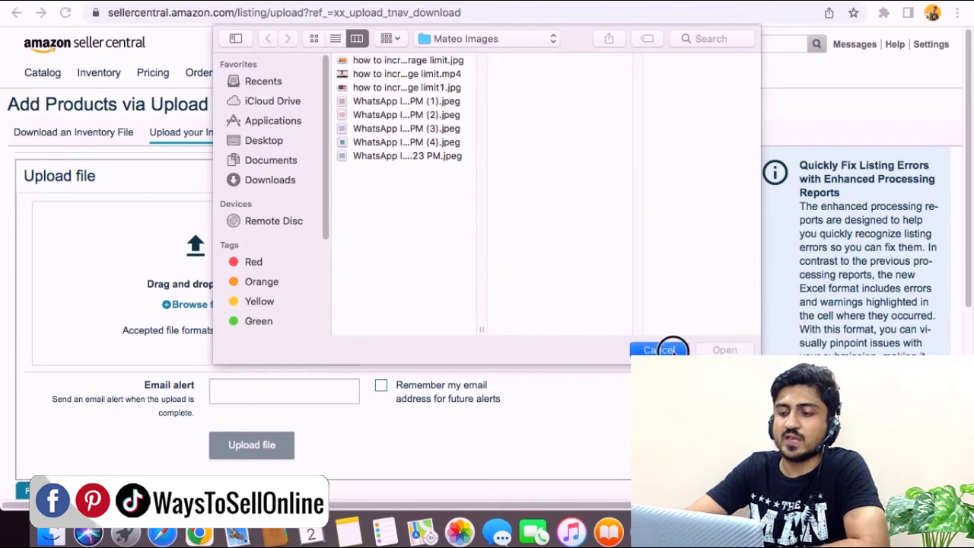